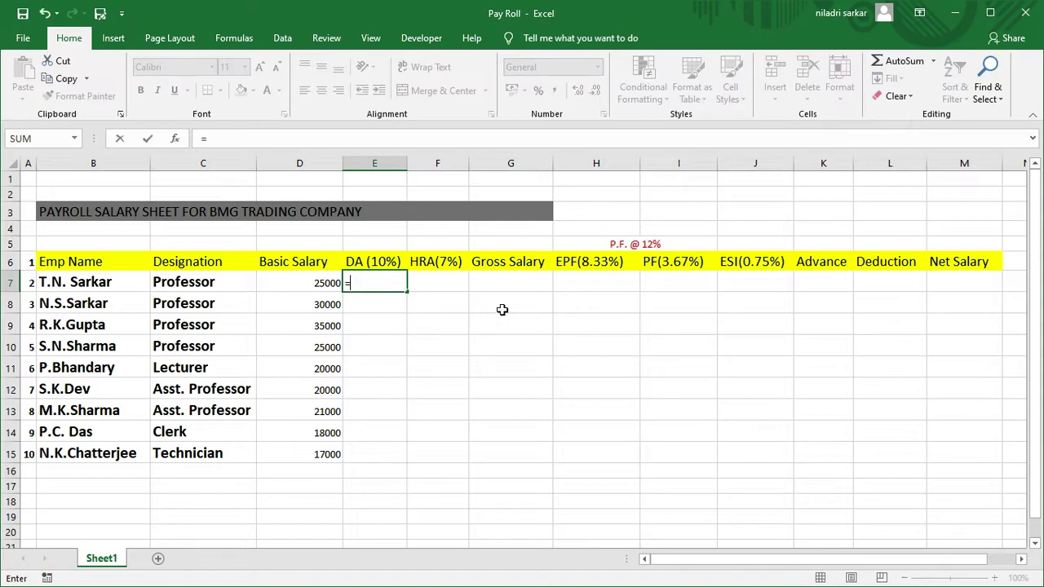
Complete the DA (10%) formula in E7 as =D7*10/100 and fill it down to E15 for all employees.
{"action": "left_click", "coordinate": [303, 282]}
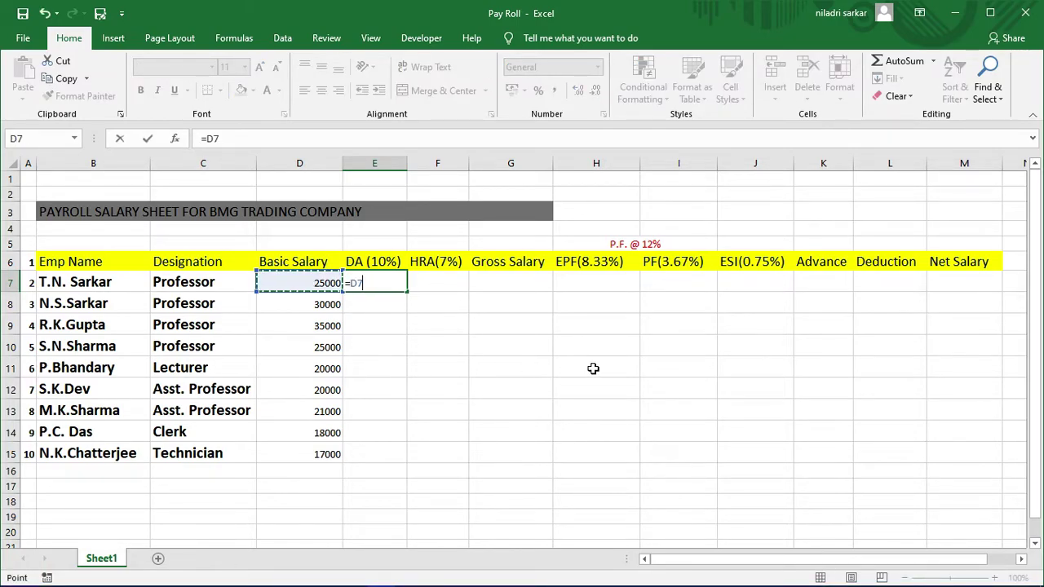
{"action": "type", "text": "*"}
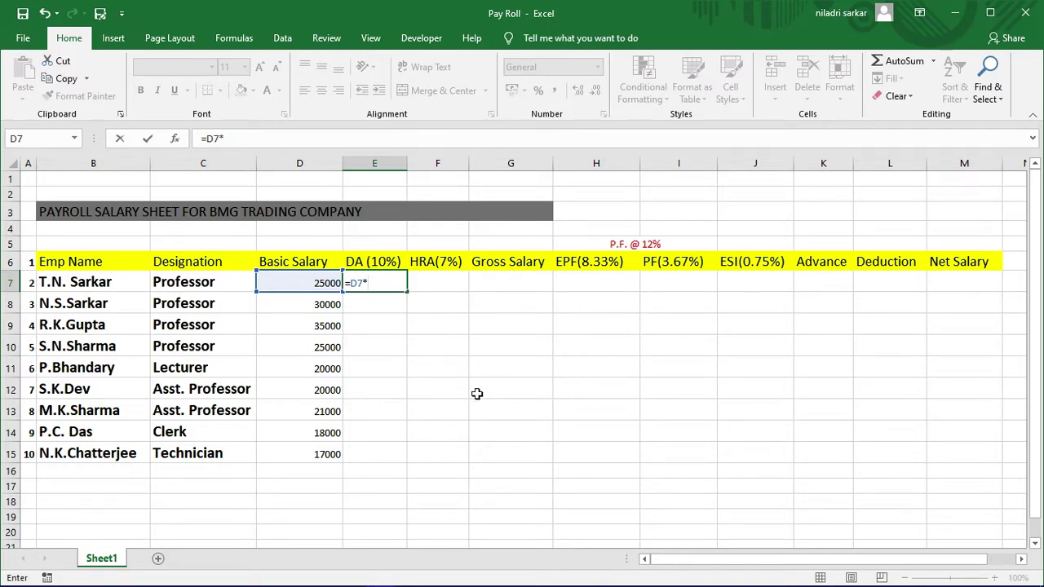
{"action": "type", "text": "10/100"}
{"action": "key", "text": "Return"}
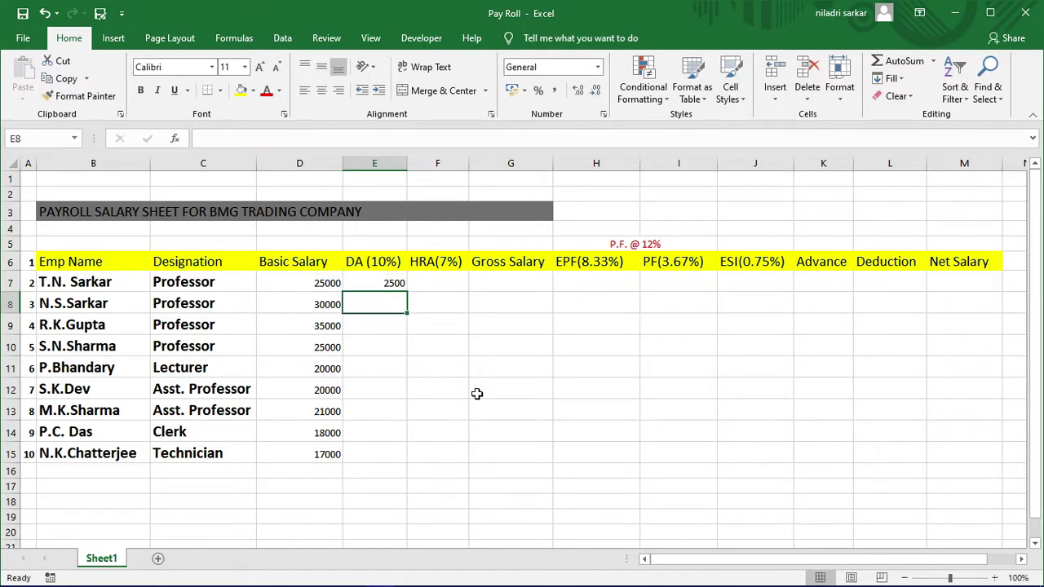
{"action": "left_click", "coordinate": [363, 285]}
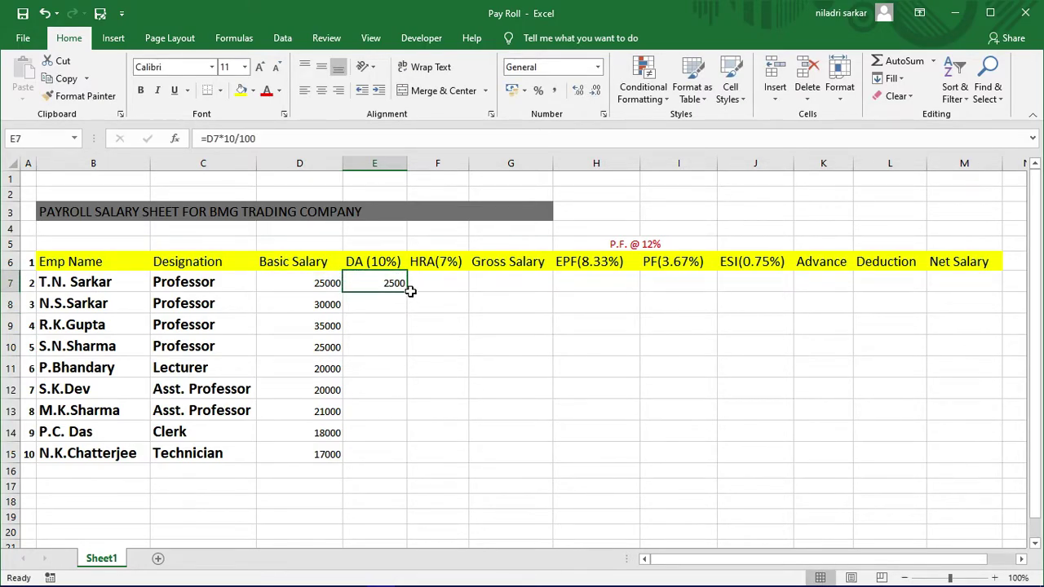
{"action": "left_click_drag", "start_coordinate": [407, 289], "coordinate": [407, 459]}
{"action": "left_click", "coordinate": [571, 410]}
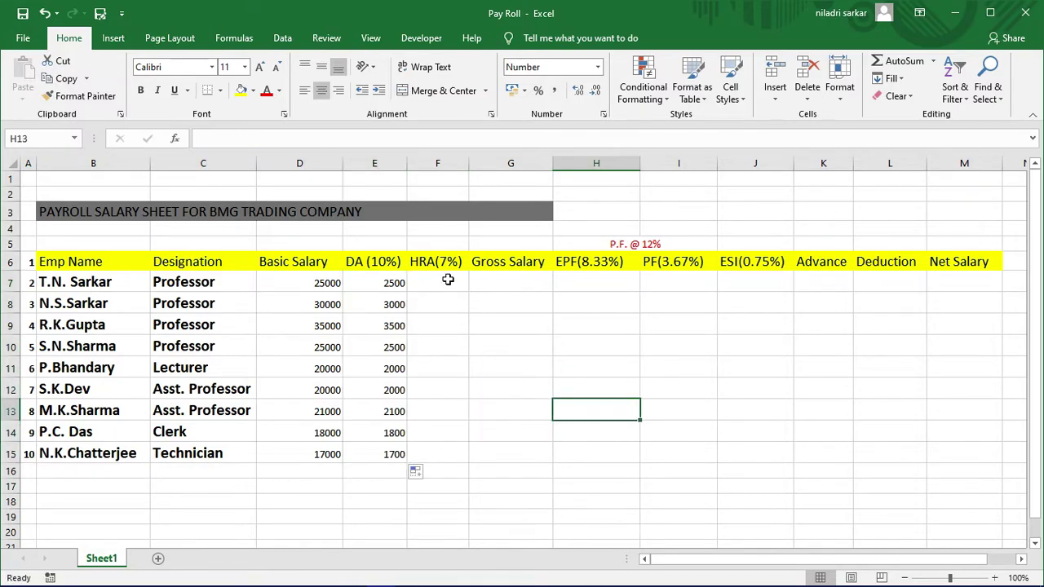
Enter the HRA (7%) formula =D7*7% in F7 and fill it down to F15.
{"action": "left_click", "coordinate": [441, 283]}
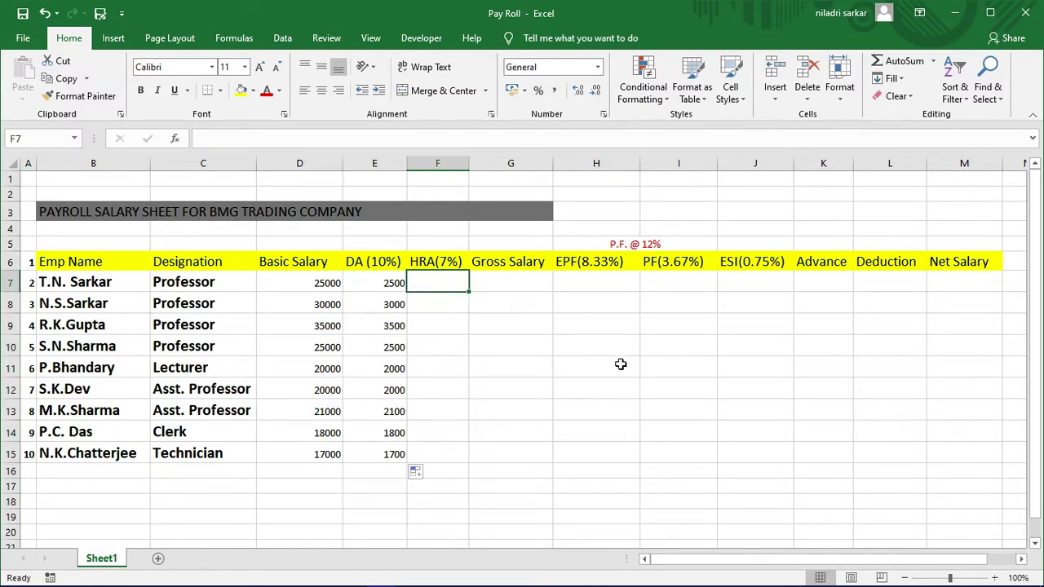
{"action": "type", "text": "="}
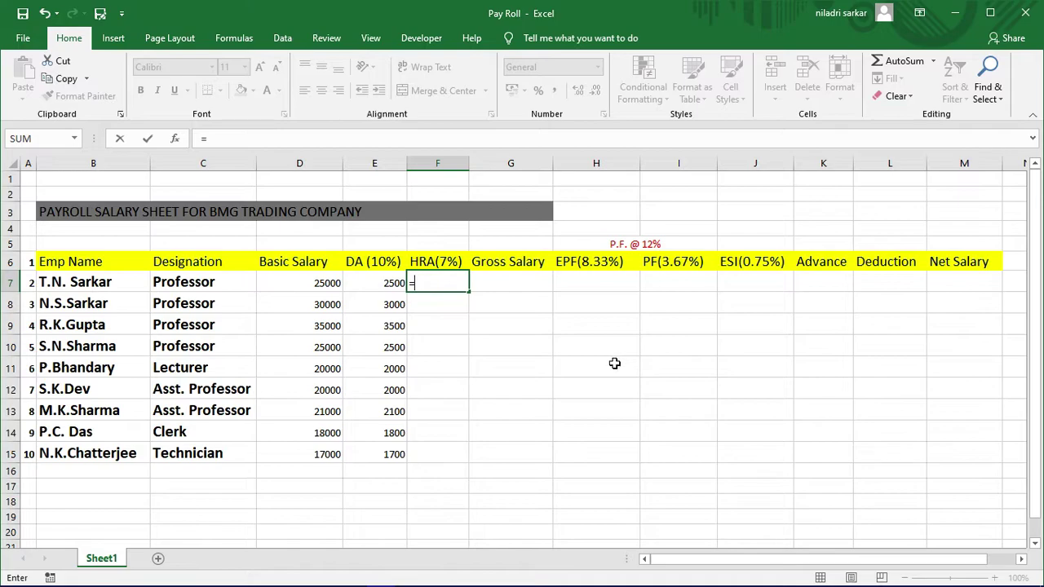
{"action": "left_click", "coordinate": [315, 286]}
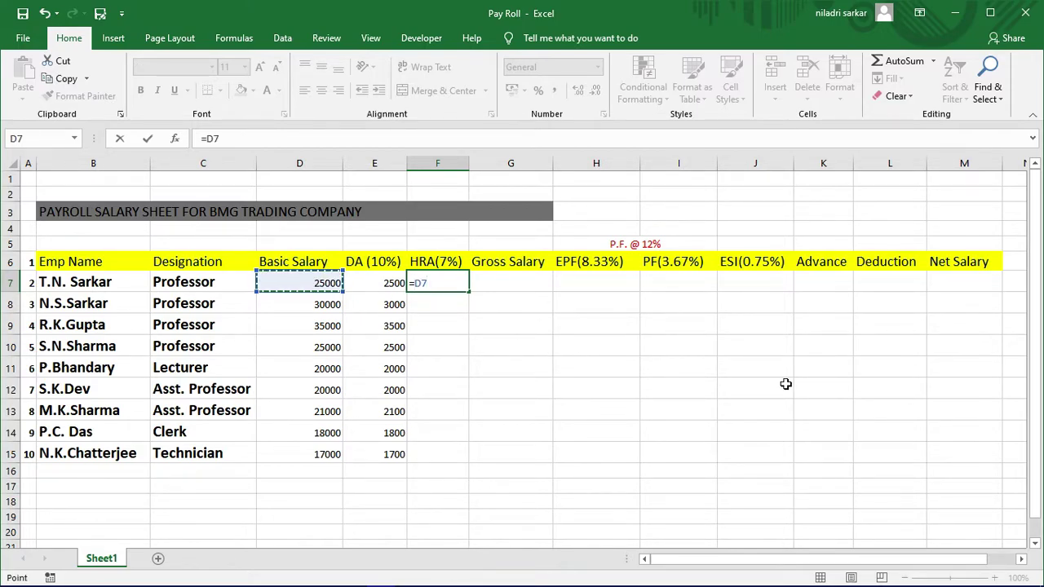
{"action": "type", "text": "*"}
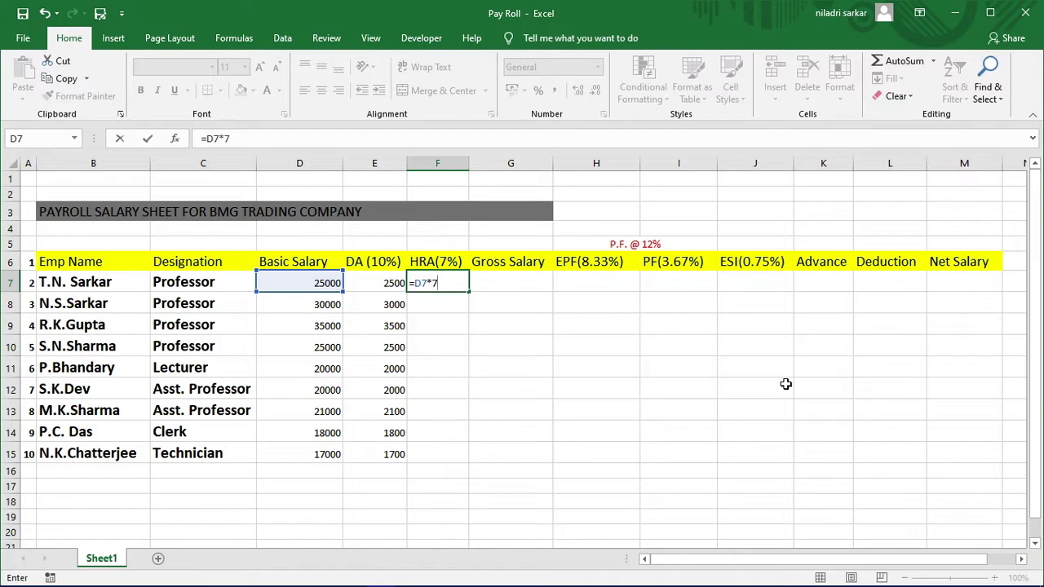
{"action": "type", "text": "7%"}
{"action": "key", "text": "Return"}
{"action": "left_click", "coordinate": [541, 419]}
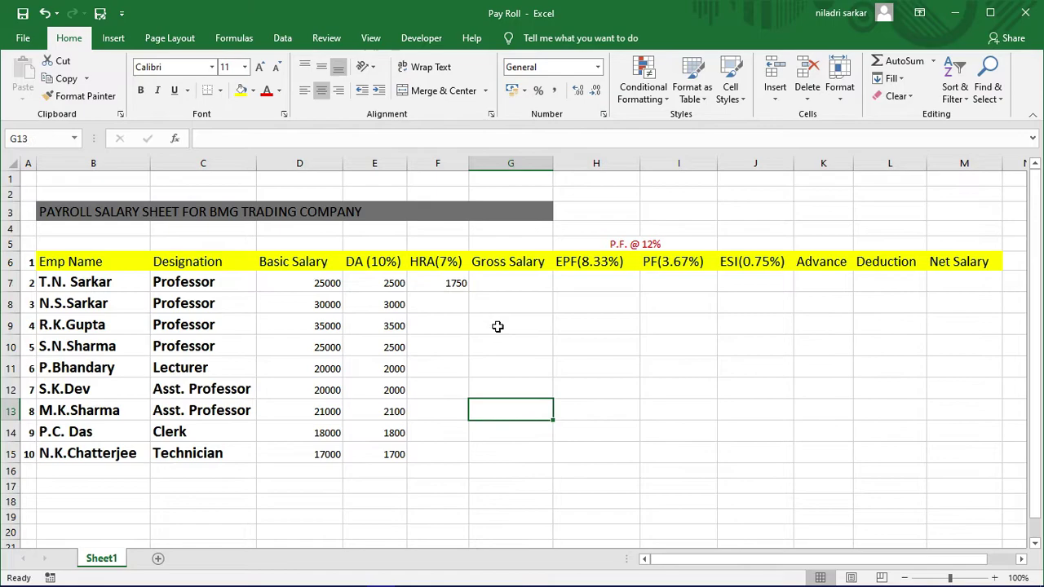
{"action": "left_click", "coordinate": [452, 285]}
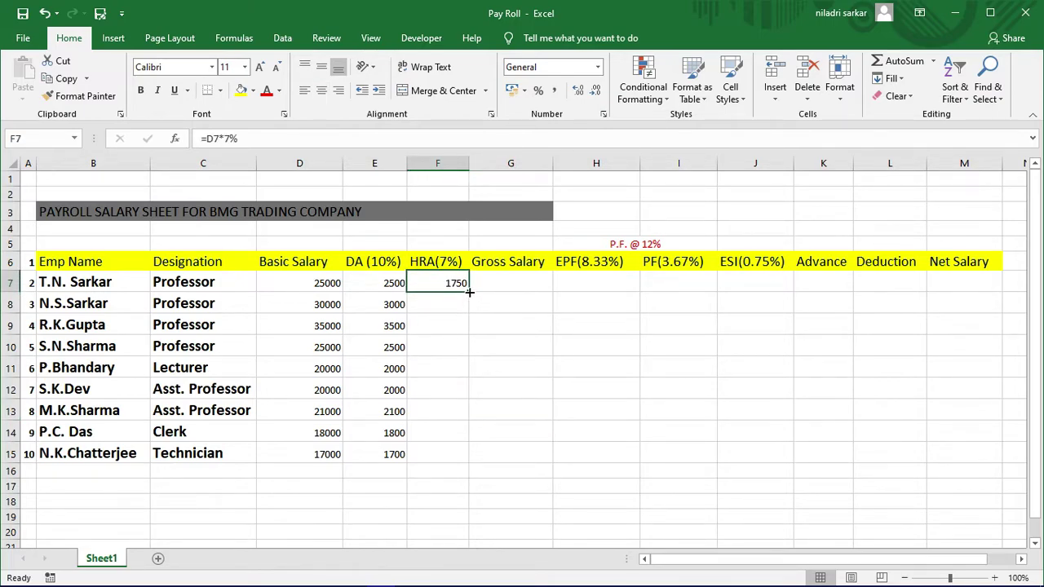
{"action": "left_click_drag", "start_coordinate": [470, 291], "coordinate": [471, 463]}
{"action": "left_click", "coordinate": [683, 452]}
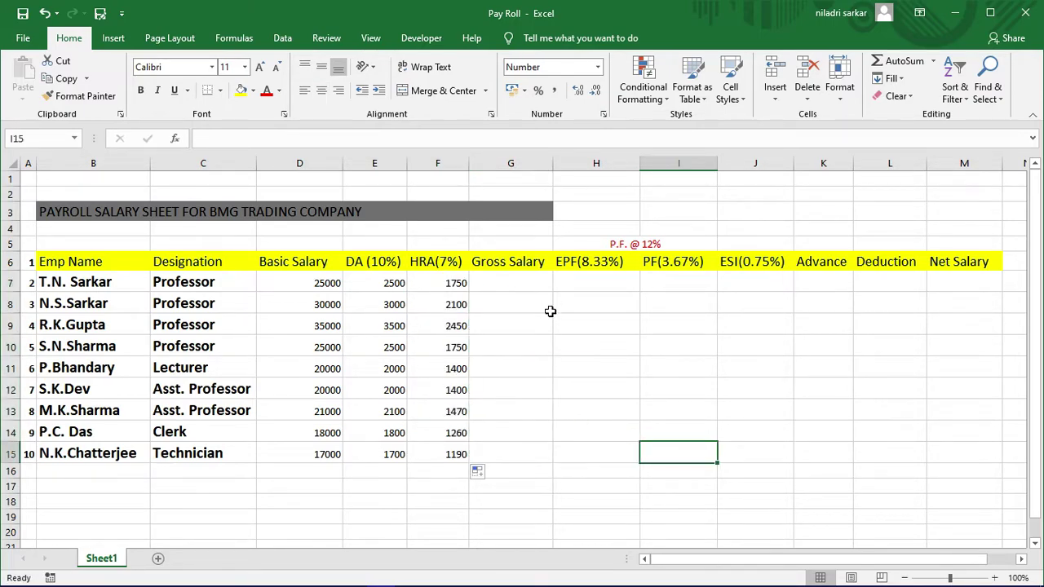
Calculate Gross Salary in G7 with =SUM(D7:F7) and fill the formula down to G15.
{"action": "left_click", "coordinate": [503, 284]}
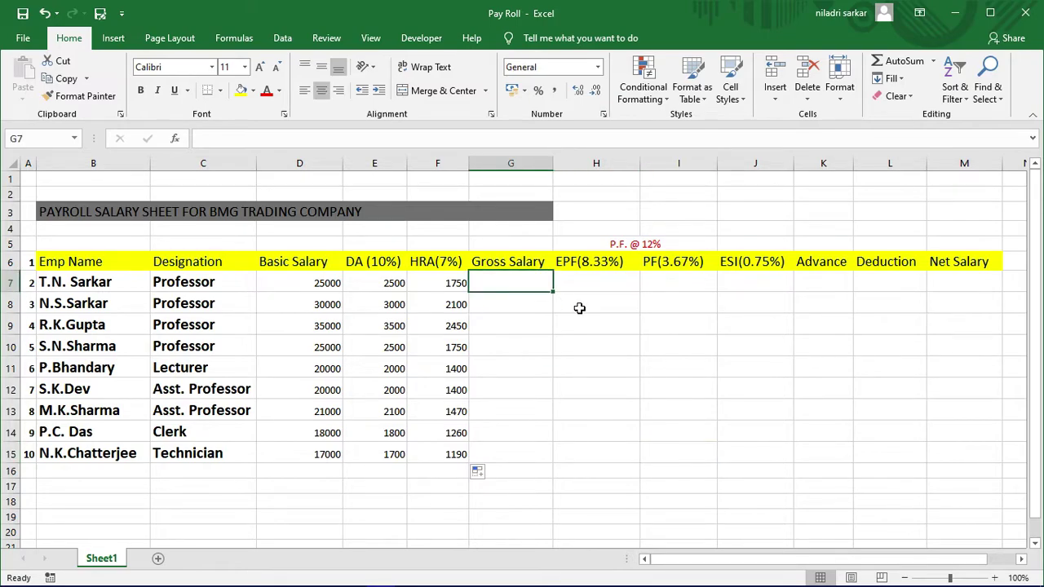
{"action": "type", "text": "="}
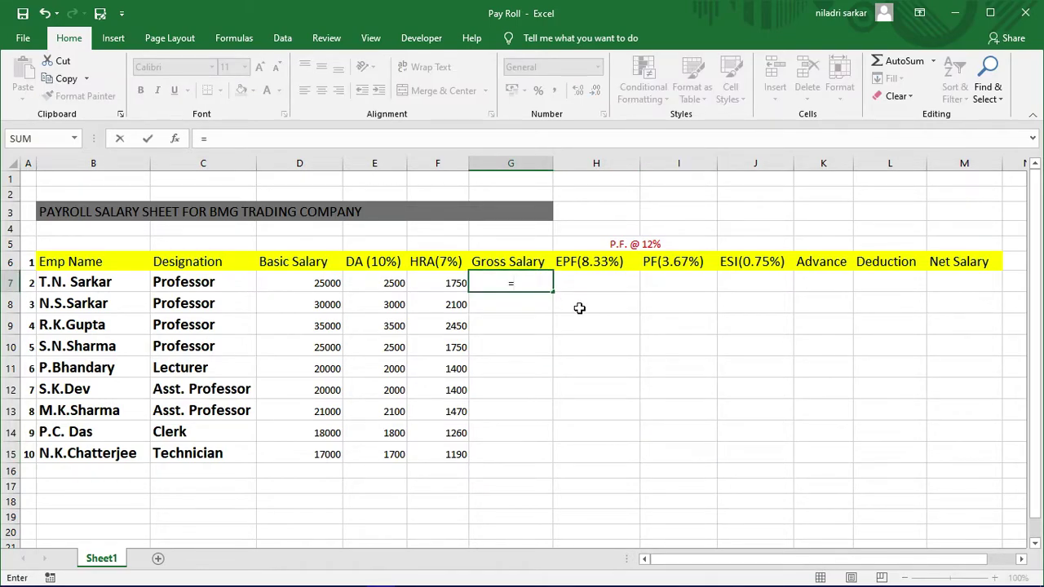
{"action": "type", "text": "sum"}
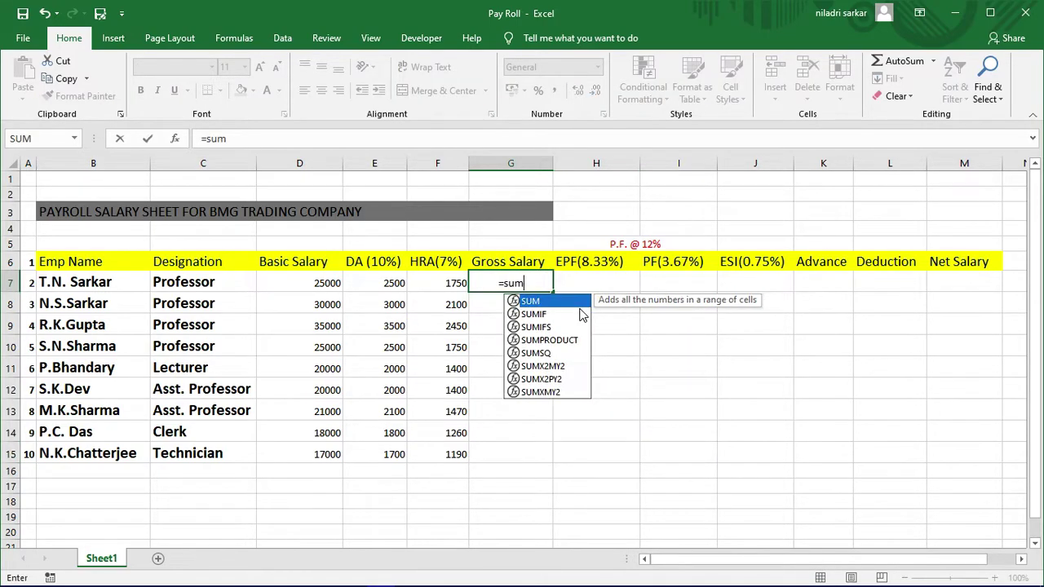
{"action": "type", "text": "("}
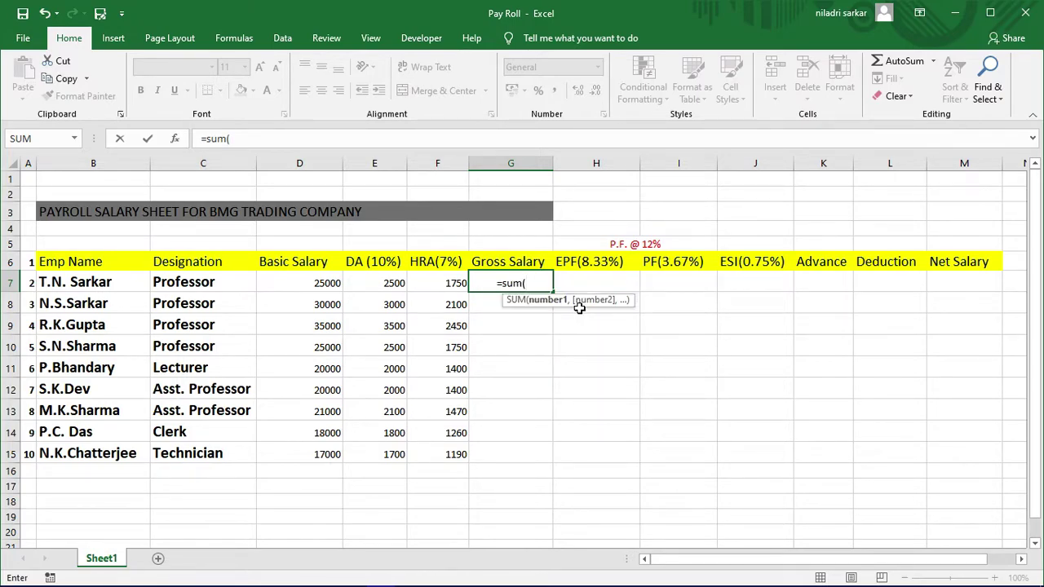
{"action": "left_click_drag", "start_coordinate": [288, 284], "coordinate": [435, 284]}
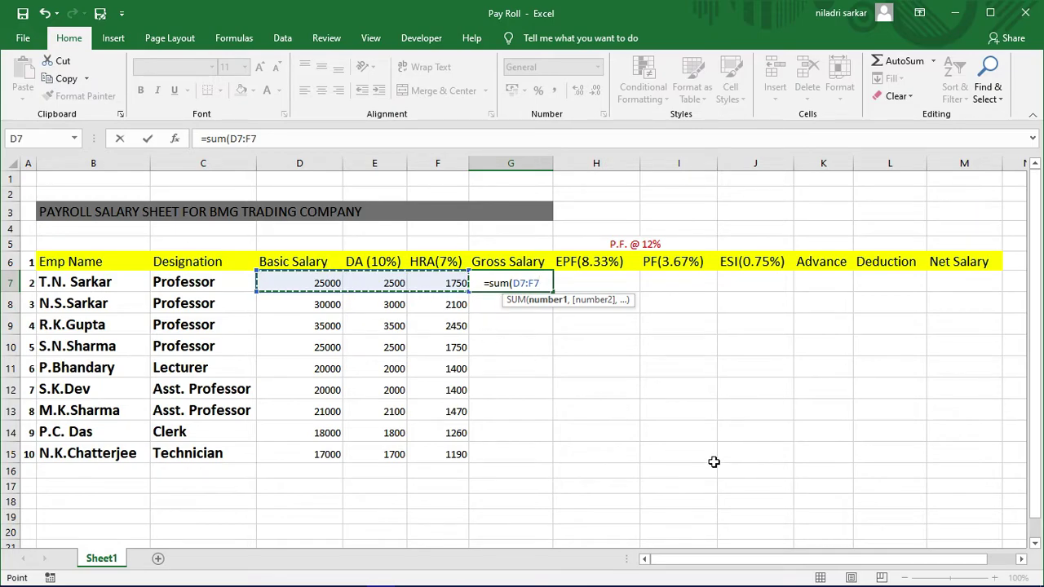
{"action": "type", "text": ")"}
{"action": "key", "text": "ctrl+Return"}
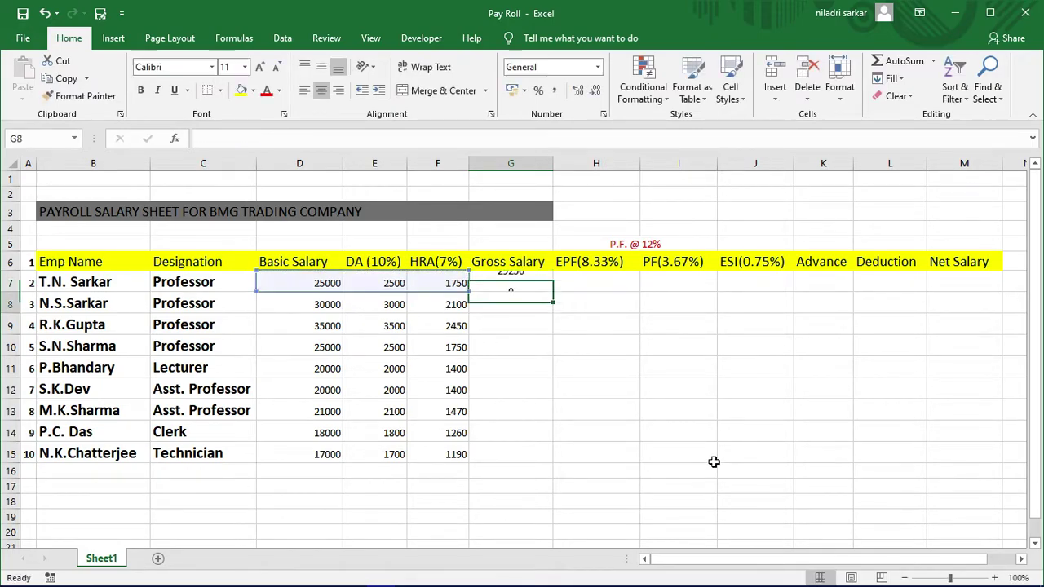
{"action": "left_click", "coordinate": [705, 439]}
{"action": "left_click", "coordinate": [504, 283]}
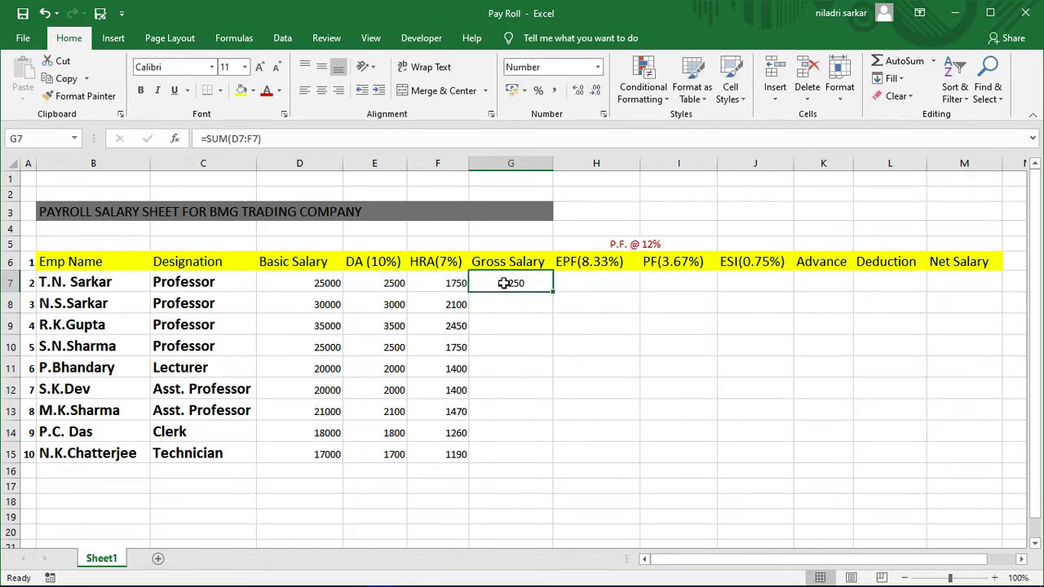
{"action": "double_click", "coordinate": [555, 290]}
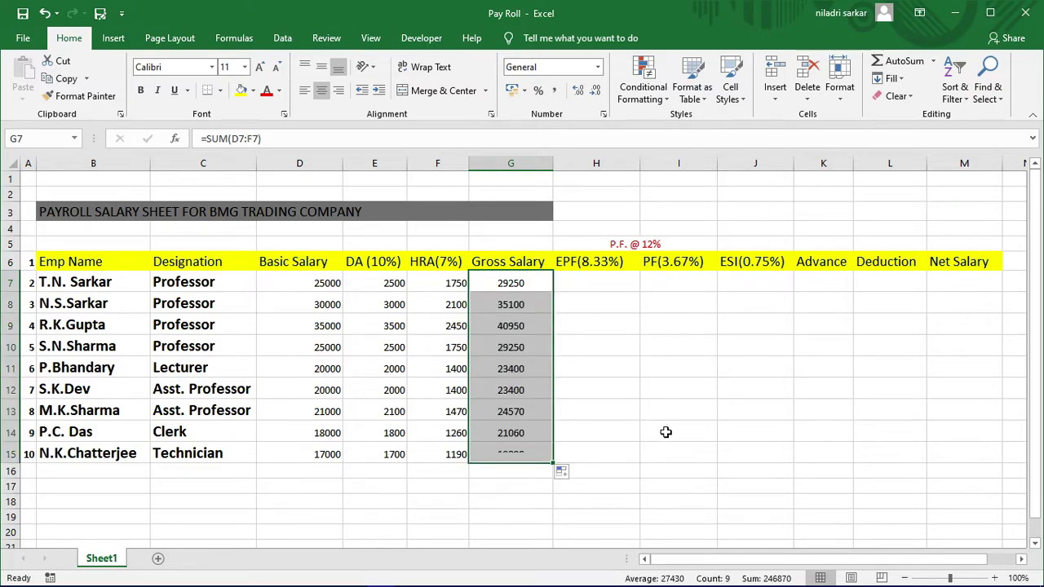
{"action": "left_click", "coordinate": [677, 457]}
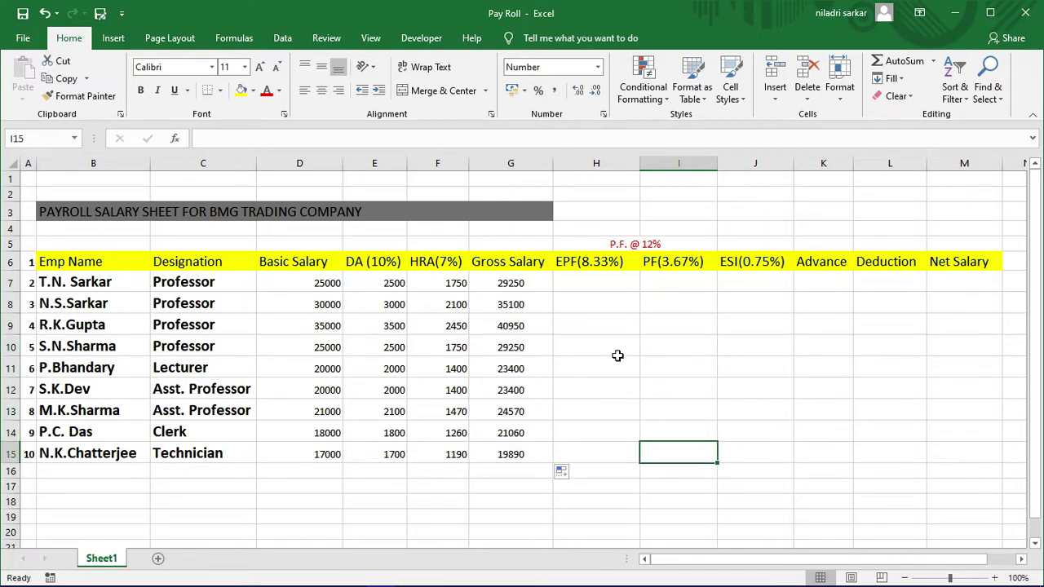
Enter the EPF (8.33%) formula =D7*8.33% in H7 and fill it down to H15.
{"action": "left_click", "coordinate": [579, 281]}
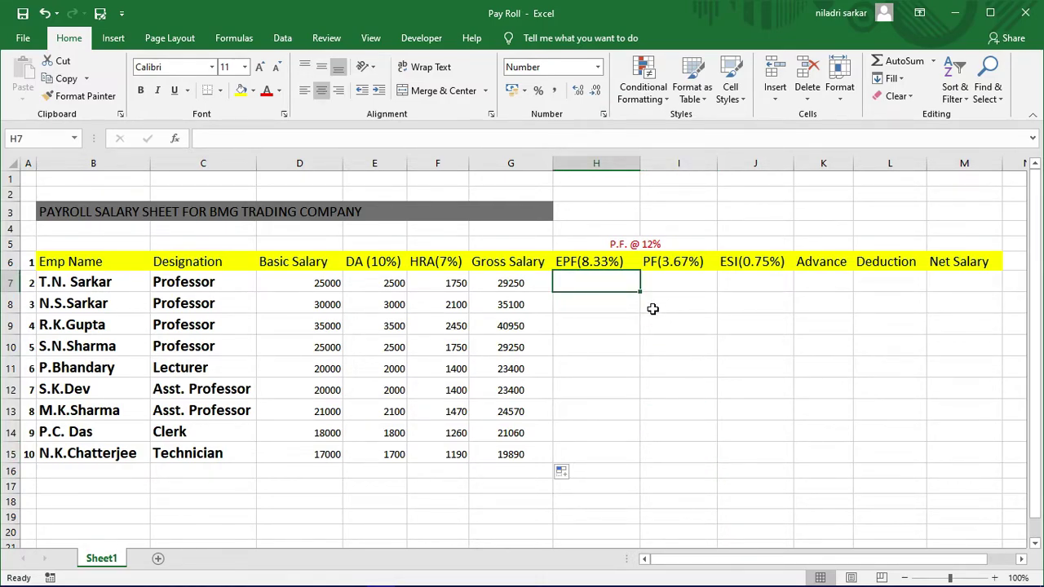
{"action": "type", "text": "="}
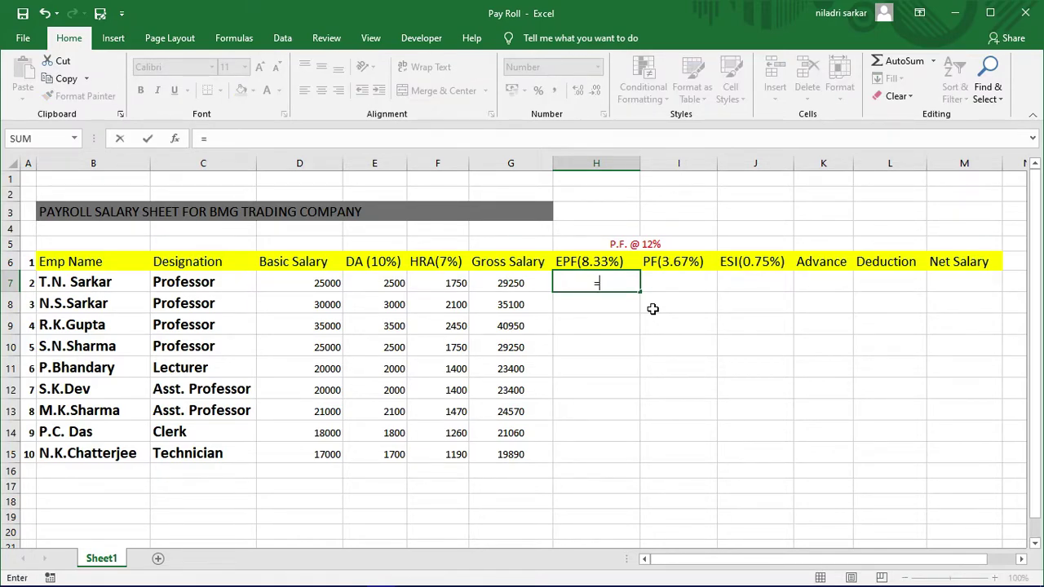
{"action": "left_click", "coordinate": [300, 284]}
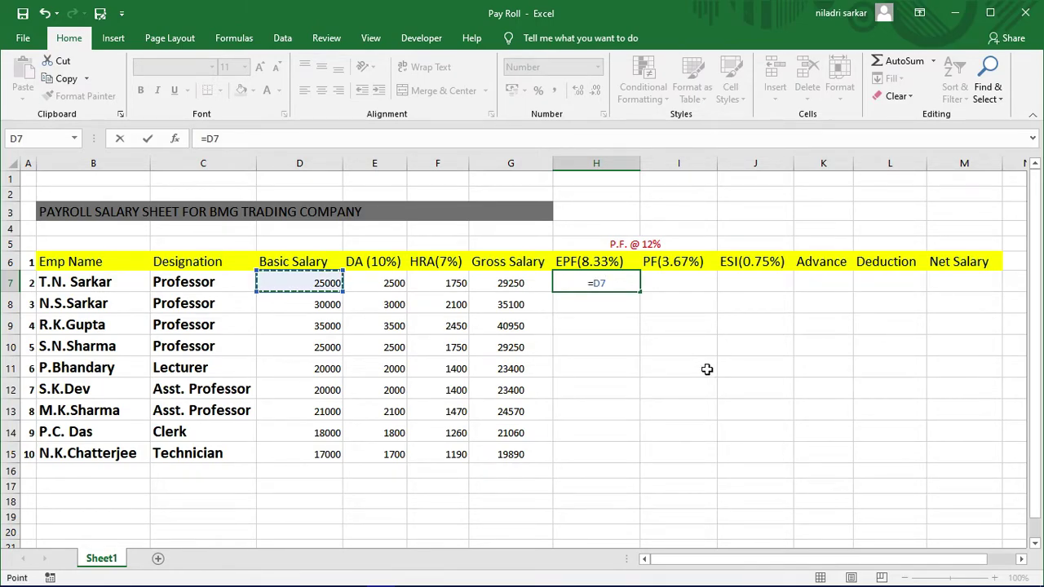
{"action": "type", "text": "*"}
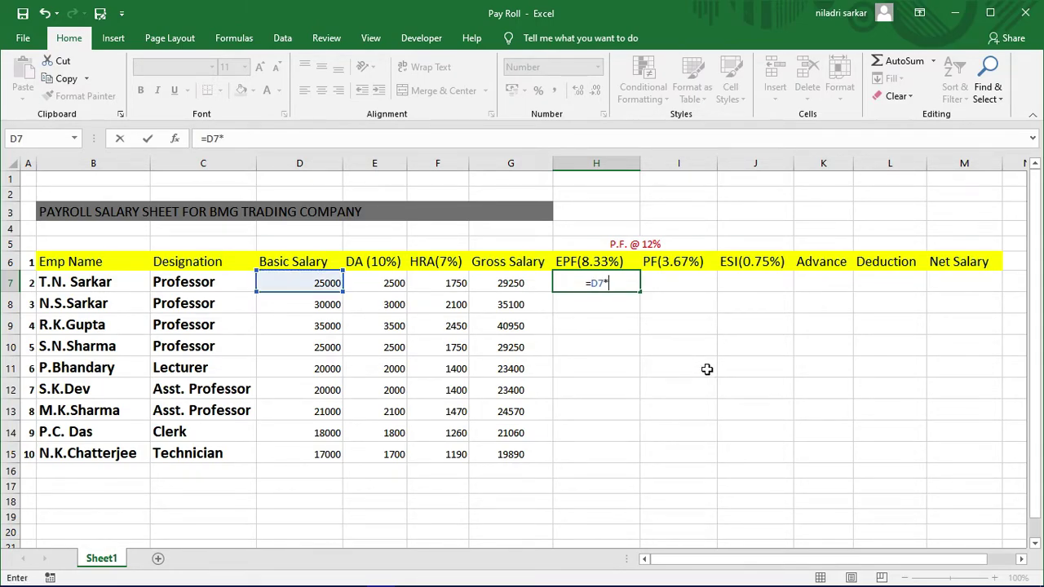
{"action": "type", "text": "8.33%"}
{"action": "key", "text": "Return"}
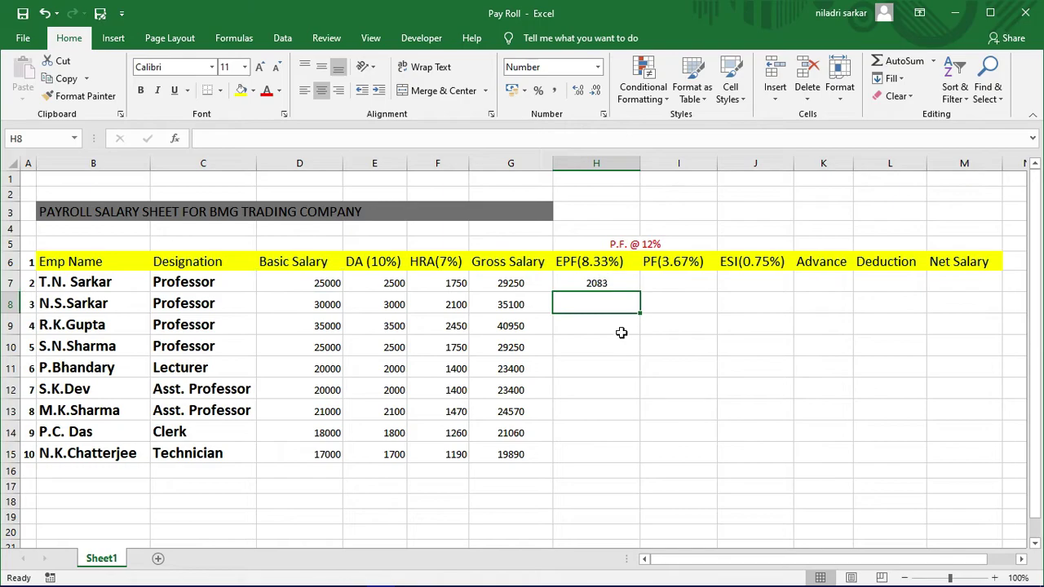
{"action": "left_click", "coordinate": [599, 284]}
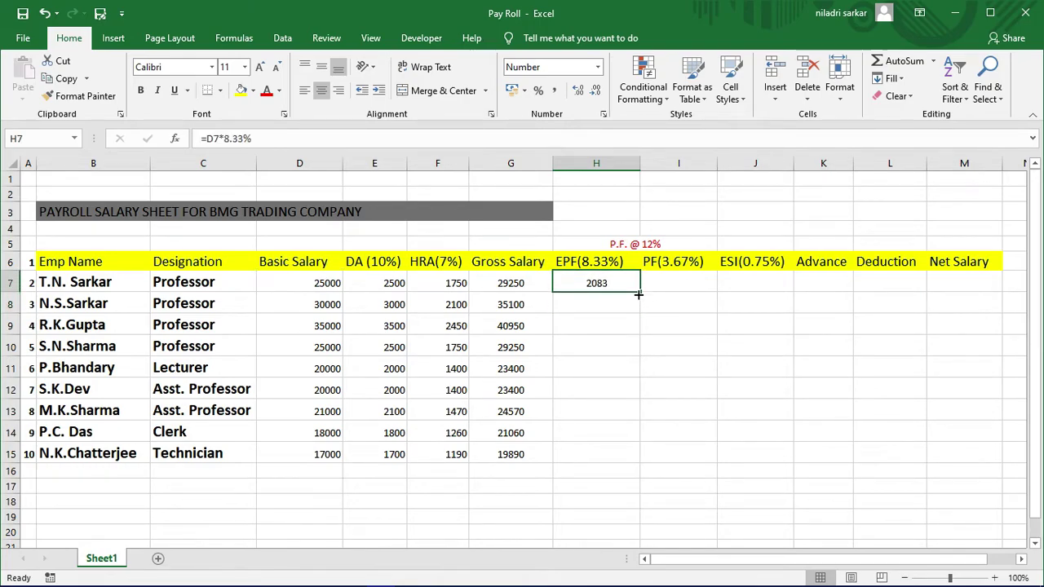
{"action": "left_click_drag", "start_coordinate": [639, 295], "coordinate": [622, 457]}
{"action": "left_click", "coordinate": [747, 438]}
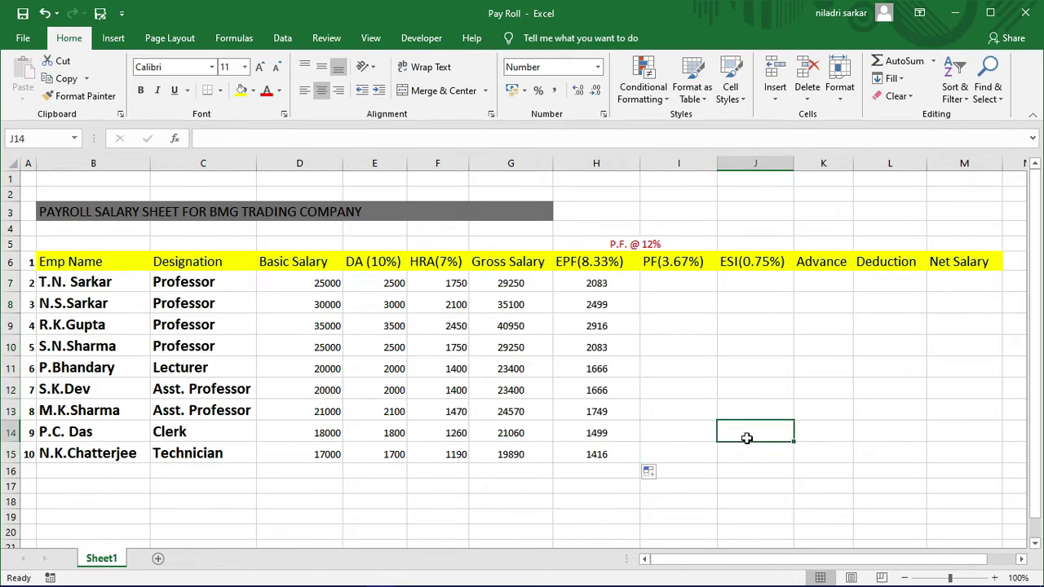
Enter the PF (3.67%) formula =D7*3.67% in I7 and fill it down to I15.
{"action": "left_click", "coordinate": [678, 287]}
{"action": "type", "text": "="}
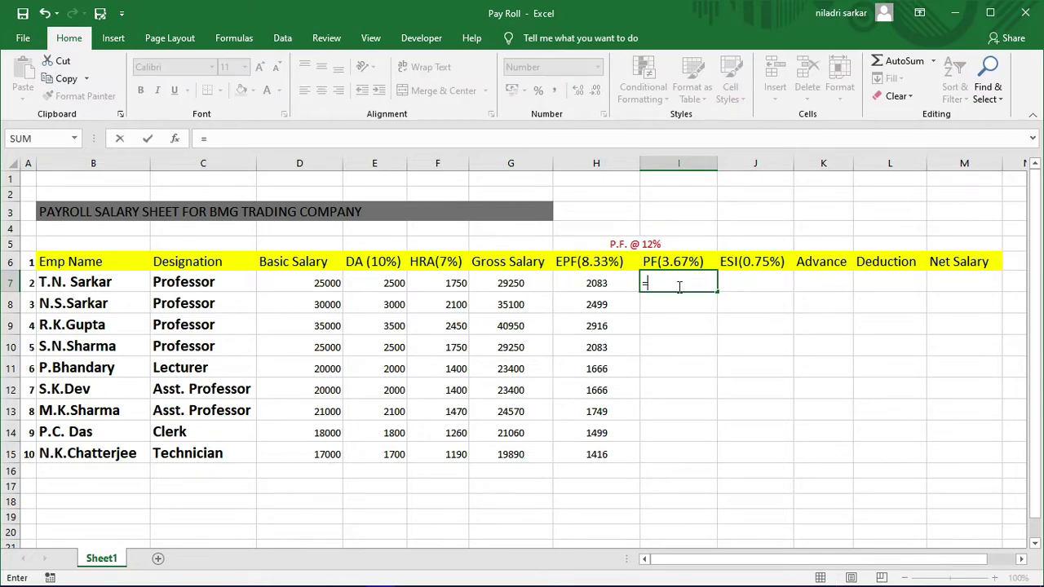
{"action": "left_click", "coordinate": [320, 283]}
{"action": "type", "text": "*"}
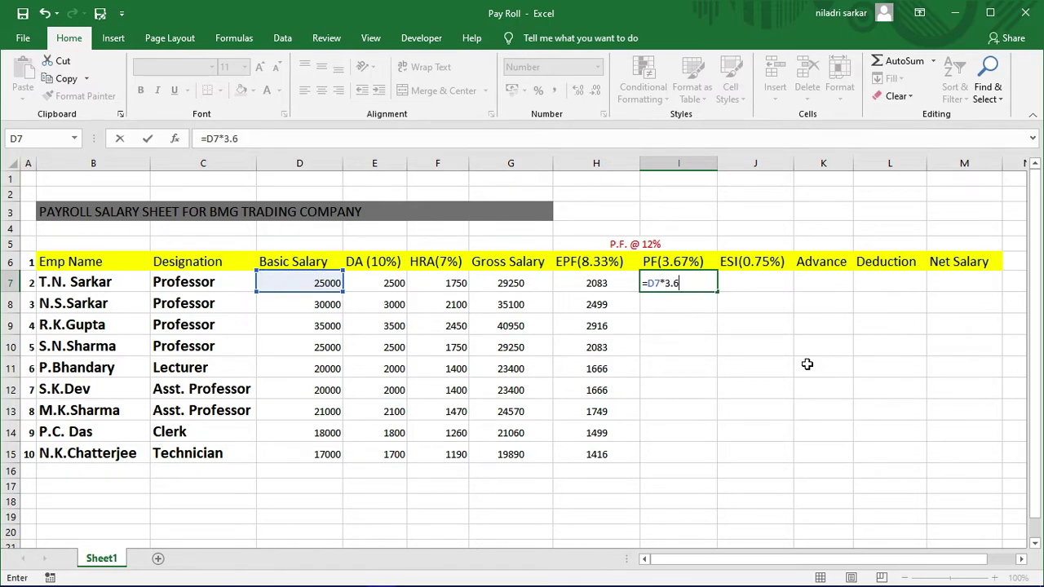
{"action": "type", "text": "3.67%"}
{"action": "key", "text": "Return"}
{"action": "left_click", "coordinate": [783, 364]}
{"action": "left_click", "coordinate": [674, 280]}
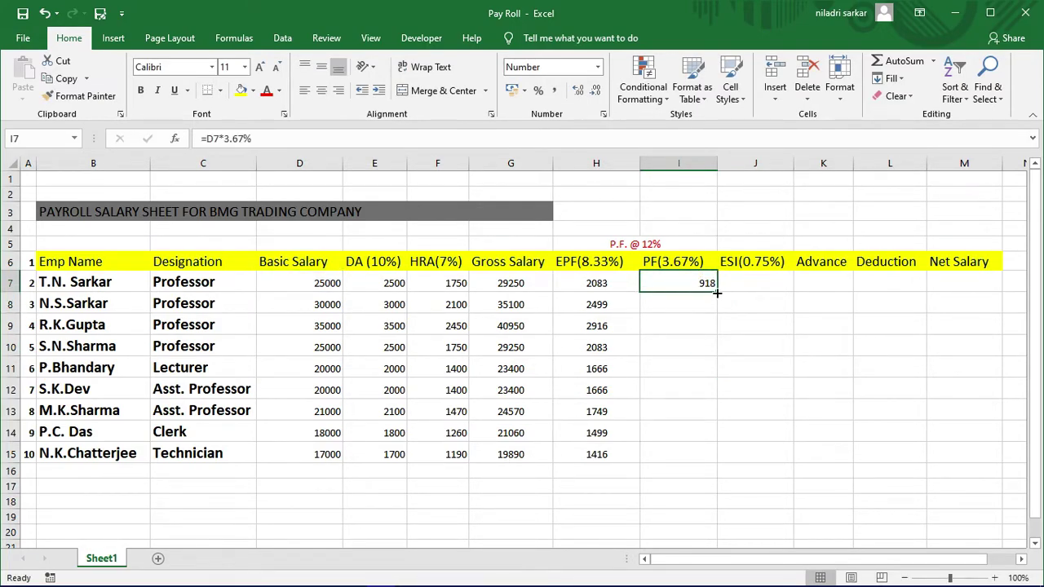
{"action": "double_click", "coordinate": [717, 292]}
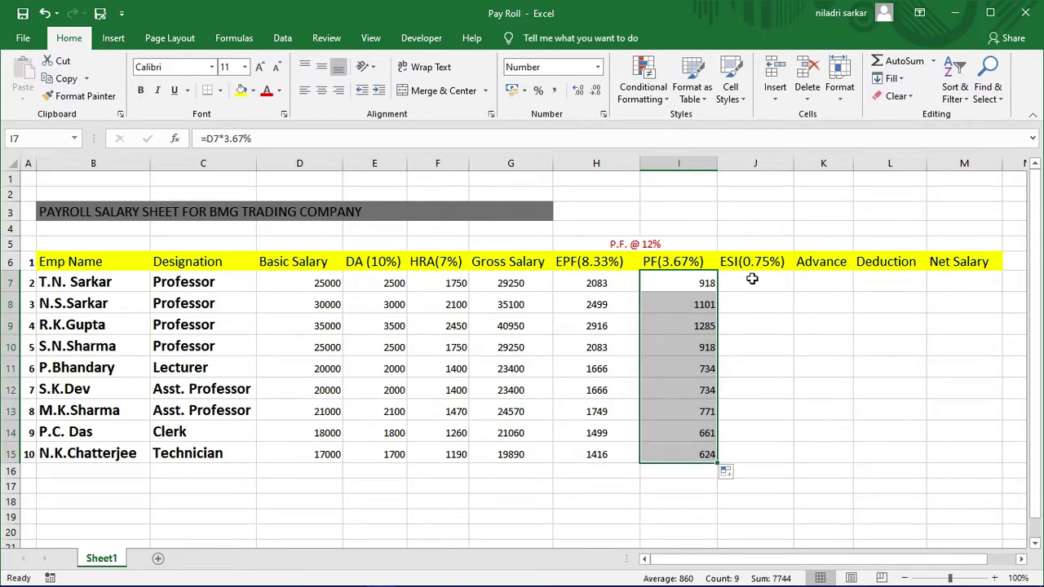
Enter the ESI (0.75%) formula =G7*0.75% in J7 and fill it down to J15.
{"action": "left_click", "coordinate": [752, 279]}
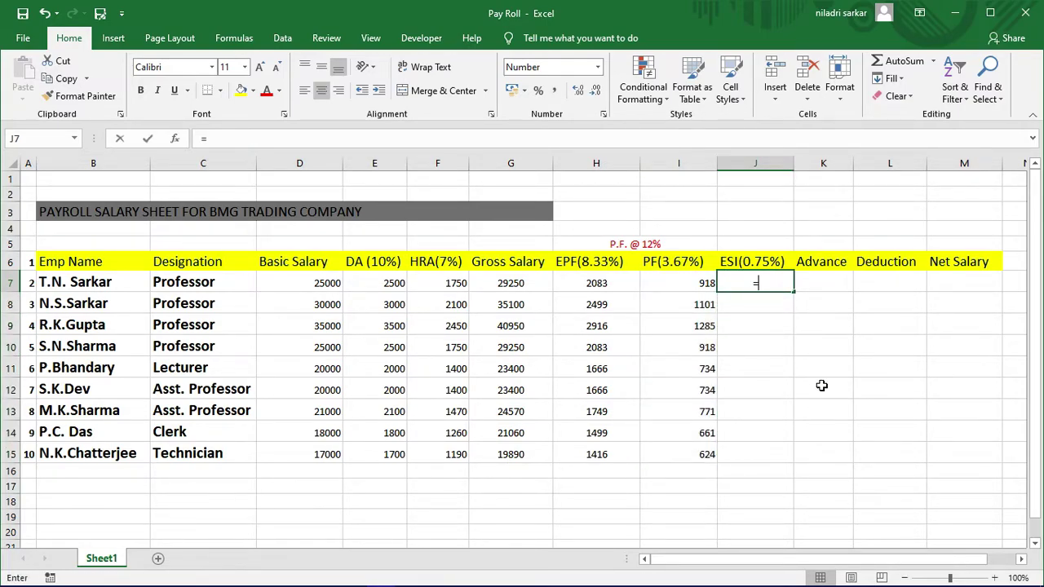
{"action": "type", "text": "="}
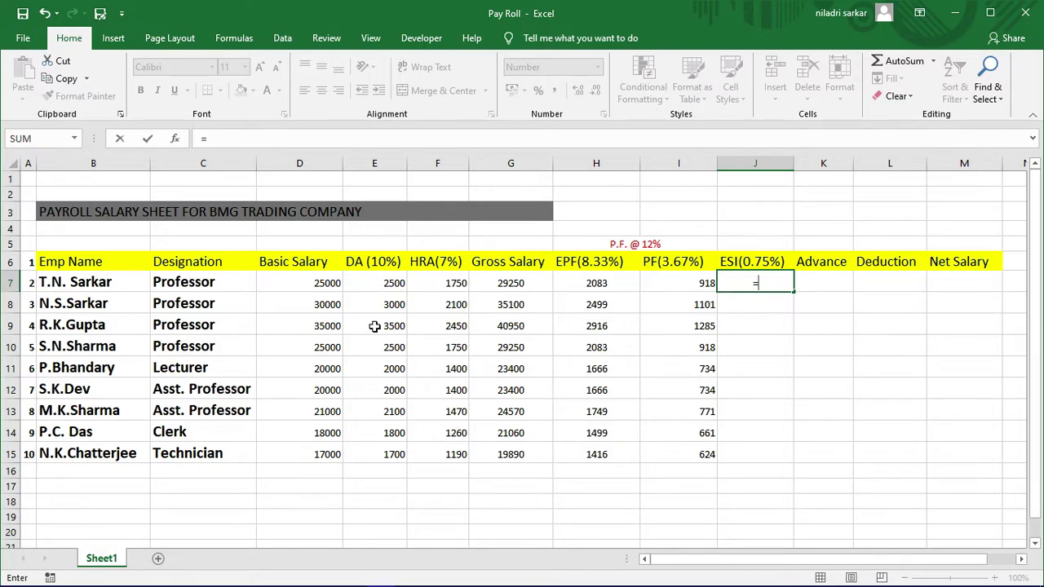
{"action": "left_click", "coordinate": [509, 284]}
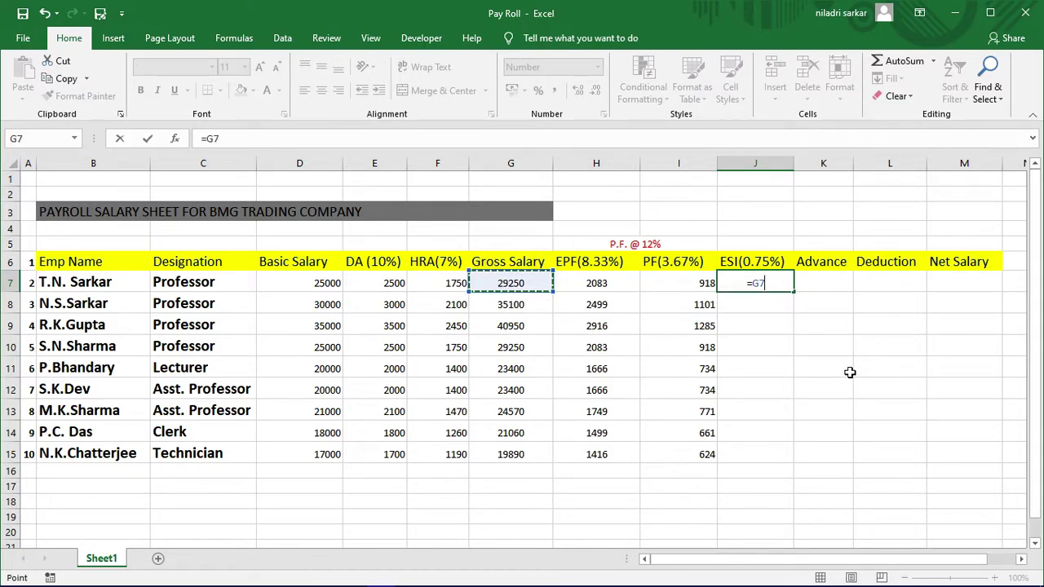
{"action": "type", "text": "*"}
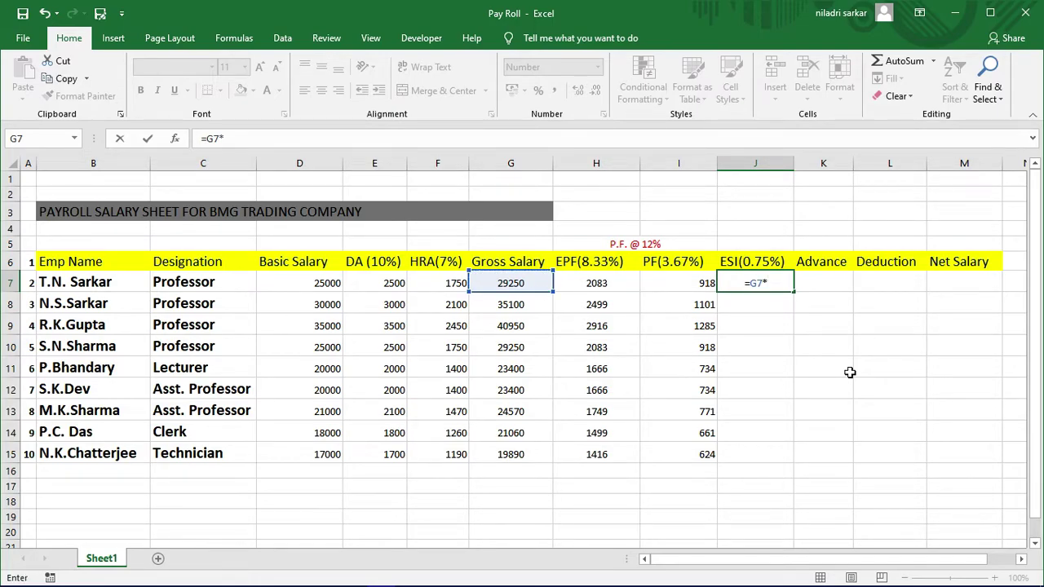
{"action": "type", "text": "0.75%"}
{"action": "key", "text": "Return"}
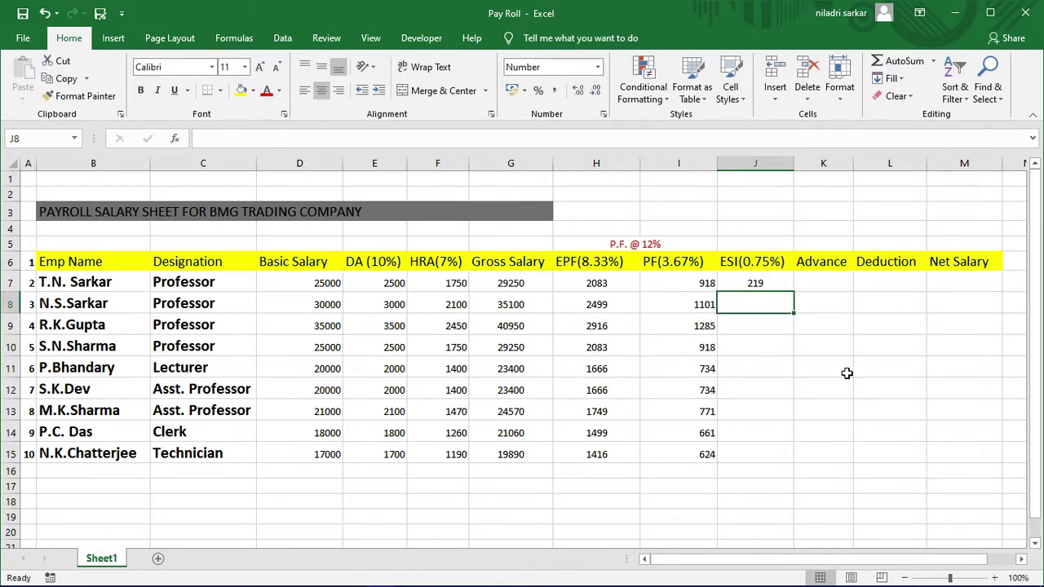
{"action": "left_click", "coordinate": [808, 372]}
{"action": "left_click", "coordinate": [761, 289]}
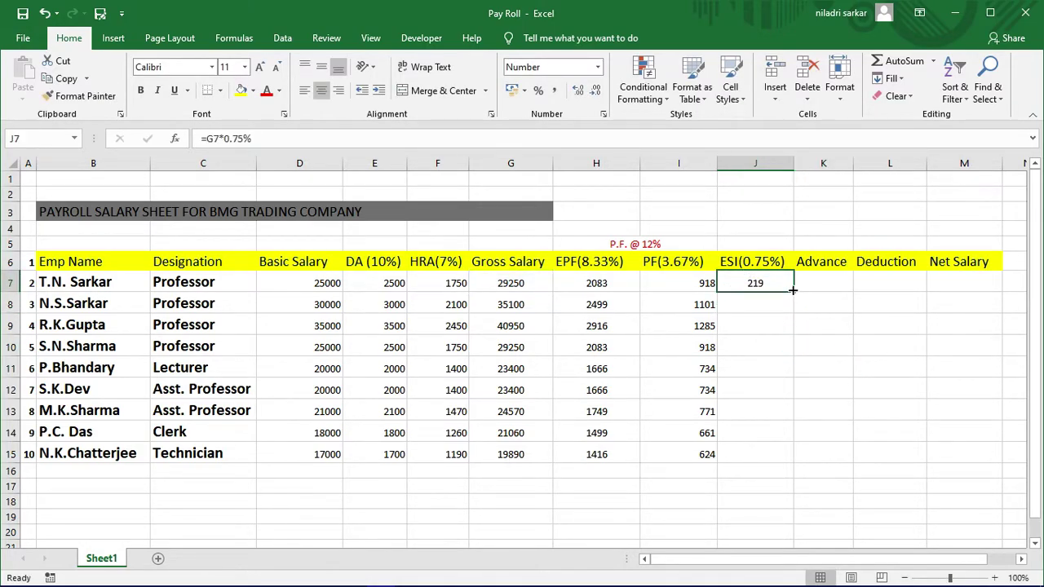
{"action": "double_click", "coordinate": [793, 291]}
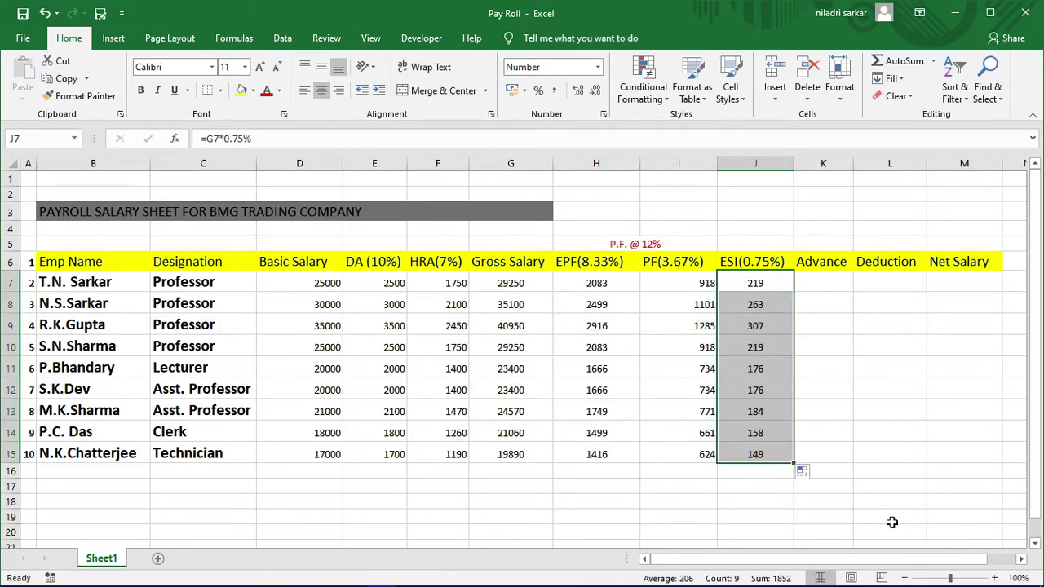
Enter the Advance amounts 500, 1200, 1300 and 2000 in K7 through K10.
{"action": "left_click", "coordinate": [824, 286]}
{"action": "type", "text": "500"}
{"action": "key", "text": "Return"}
{"action": "type", "text": "1200"}
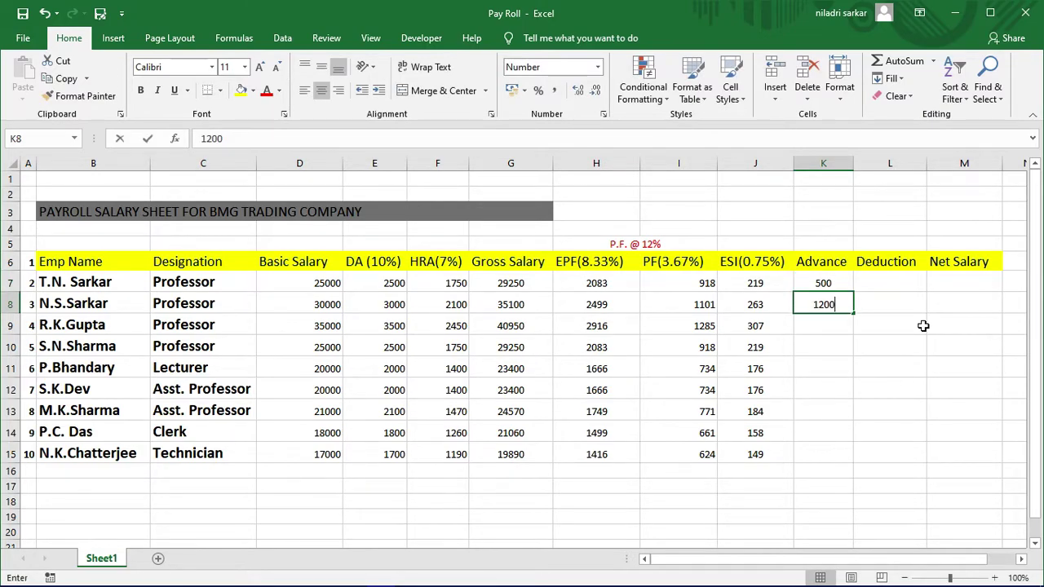
{"action": "key", "text": "Return"}
{"action": "type", "text": "13"}
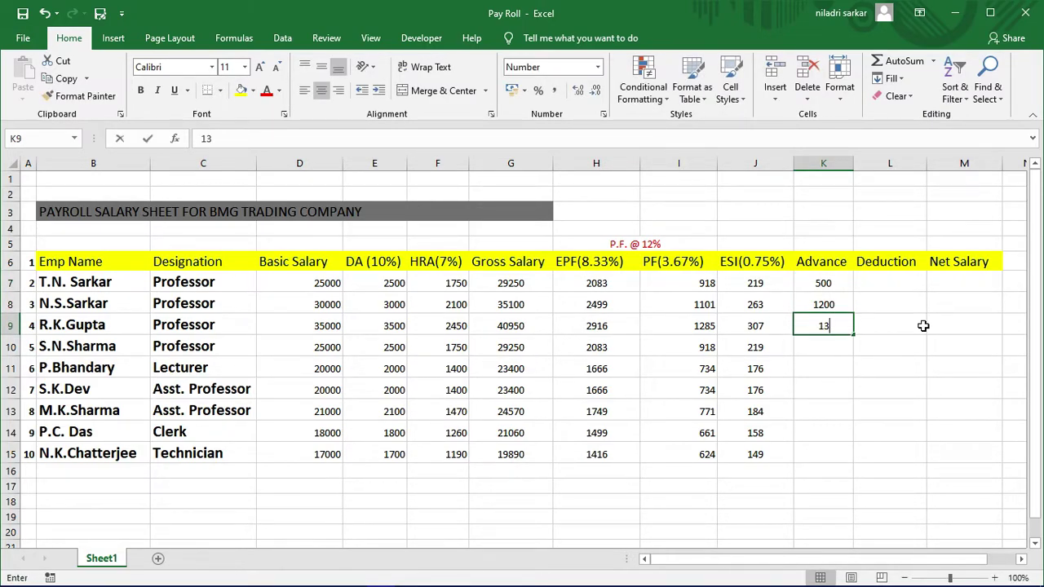
{"action": "type", "text": "00"}
{"action": "key", "text": "Return"}
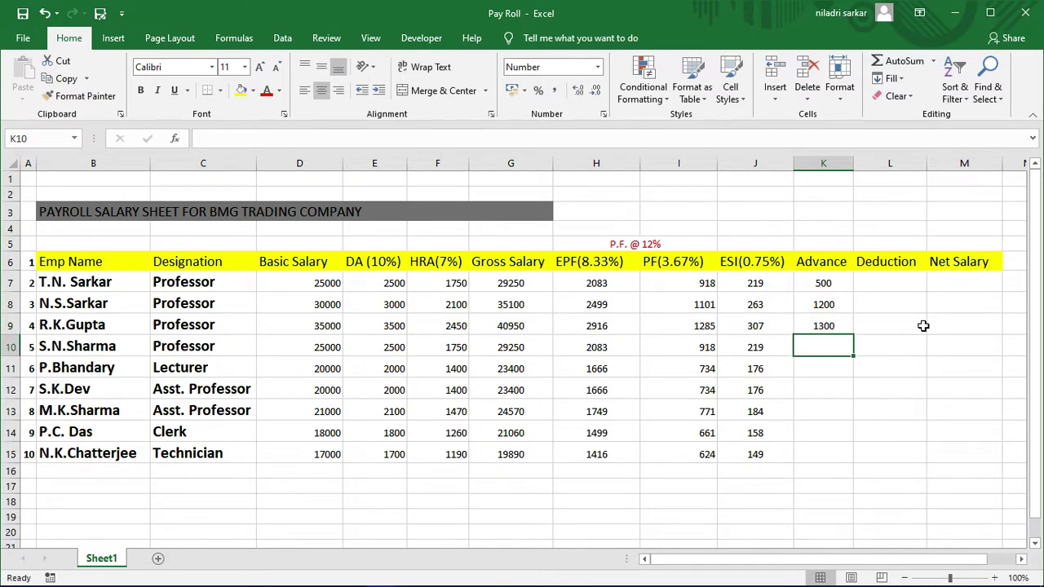
{"action": "type", "text": "2000"}
{"action": "key", "text": "Return"}
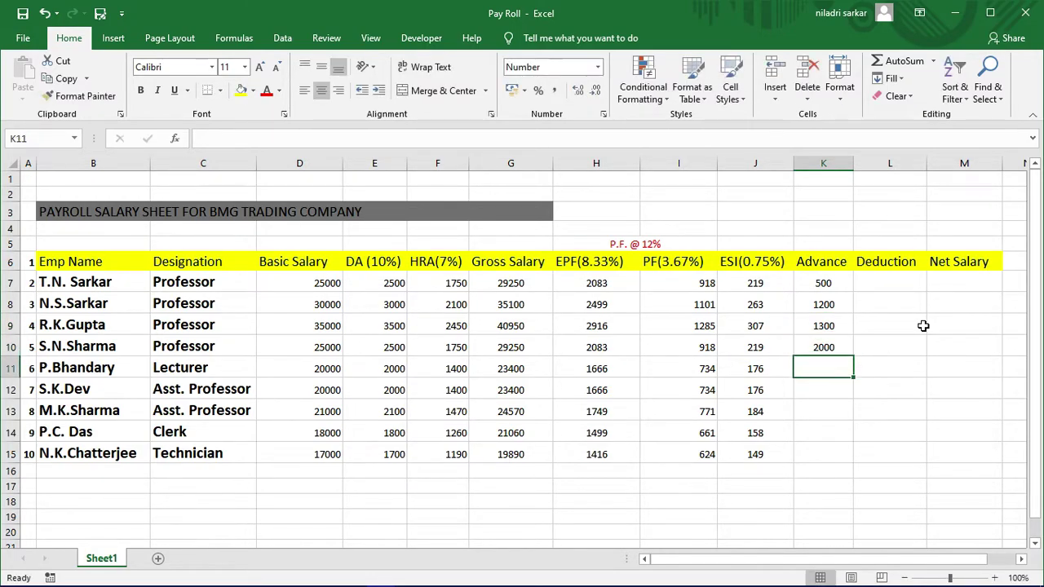
Enter the Advance amounts 1300, 500, 400, 1400 and 1200 in K11 through K15.
{"action": "type", "text": "1"}
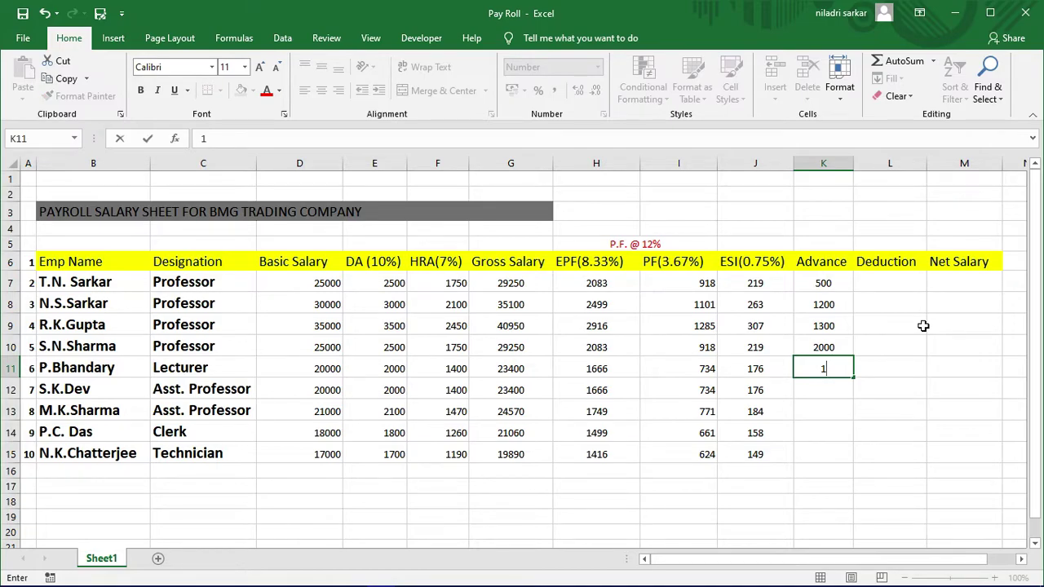
{"action": "type", "text": "300"}
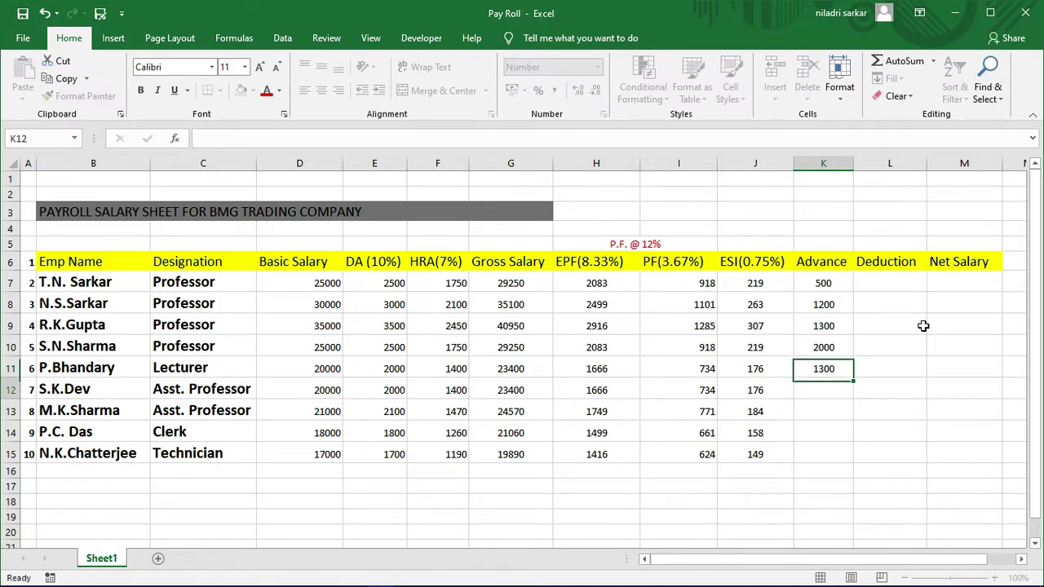
{"action": "key", "text": "Return"}
{"action": "type", "text": "500"}
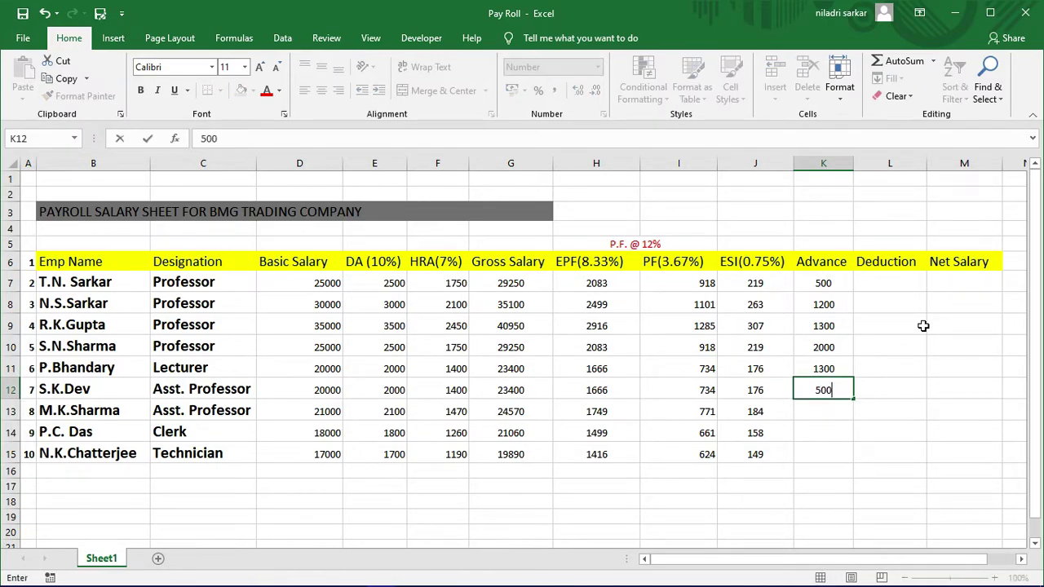
{"action": "key", "text": "Return"}
{"action": "type", "text": "400"}
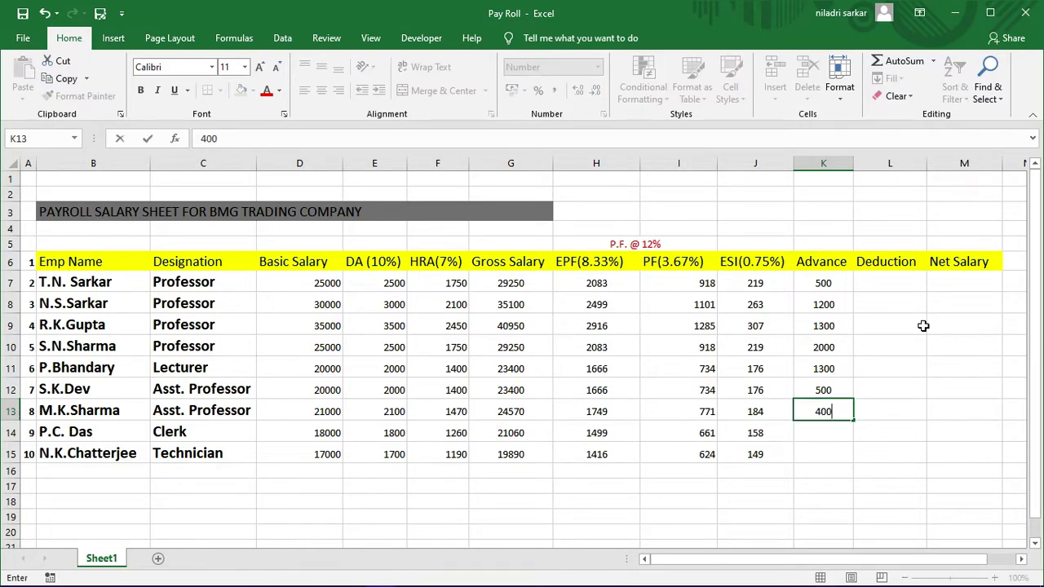
{"action": "key", "text": "Return"}
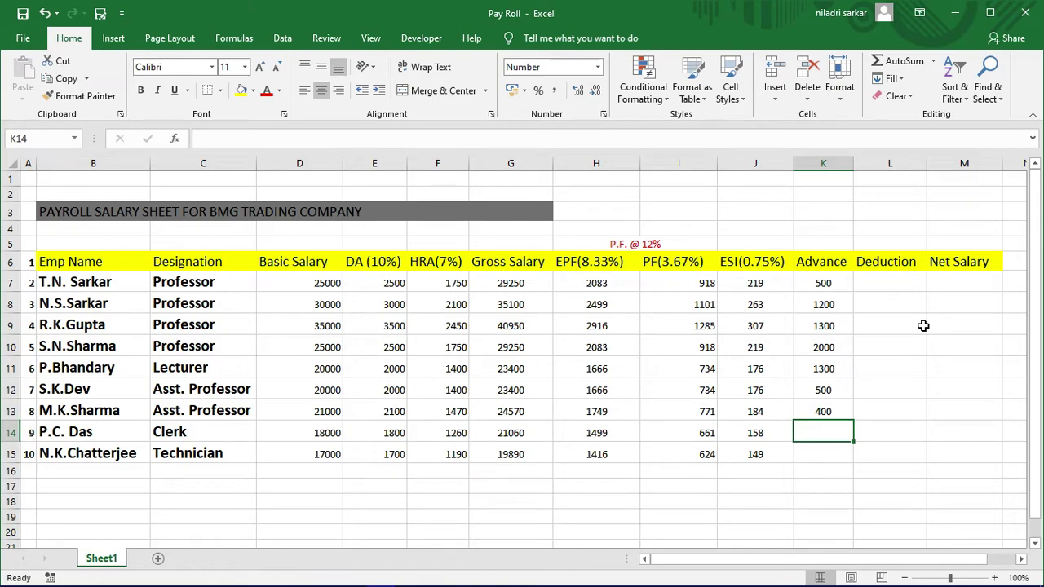
{"action": "type", "text": "1400"}
{"action": "key", "text": "Return"}
{"action": "type", "text": "1200"}
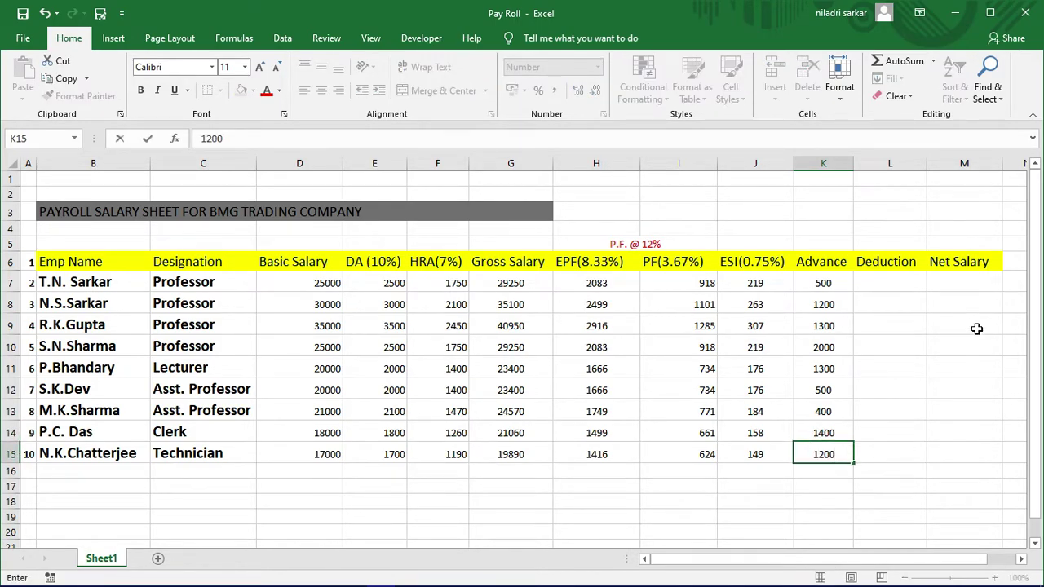
{"action": "left_click", "coordinate": [922, 405]}
Calculate Deduction in L7 by adding EPF, PF, ESI and Advance with =(H7+I7+J7+K7).
{"action": "left_click", "coordinate": [882, 284]}
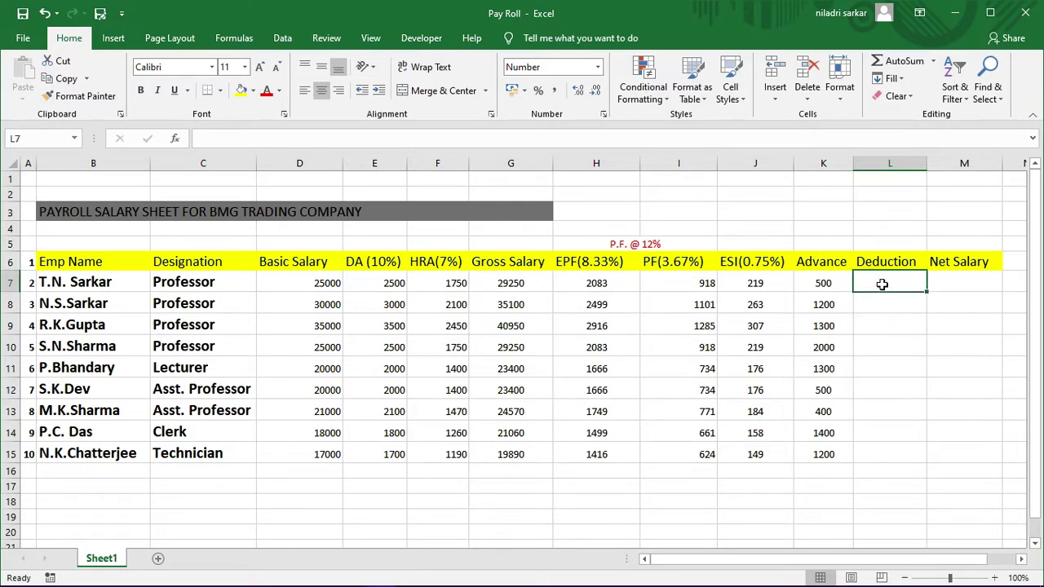
{"action": "type", "text": "=("}
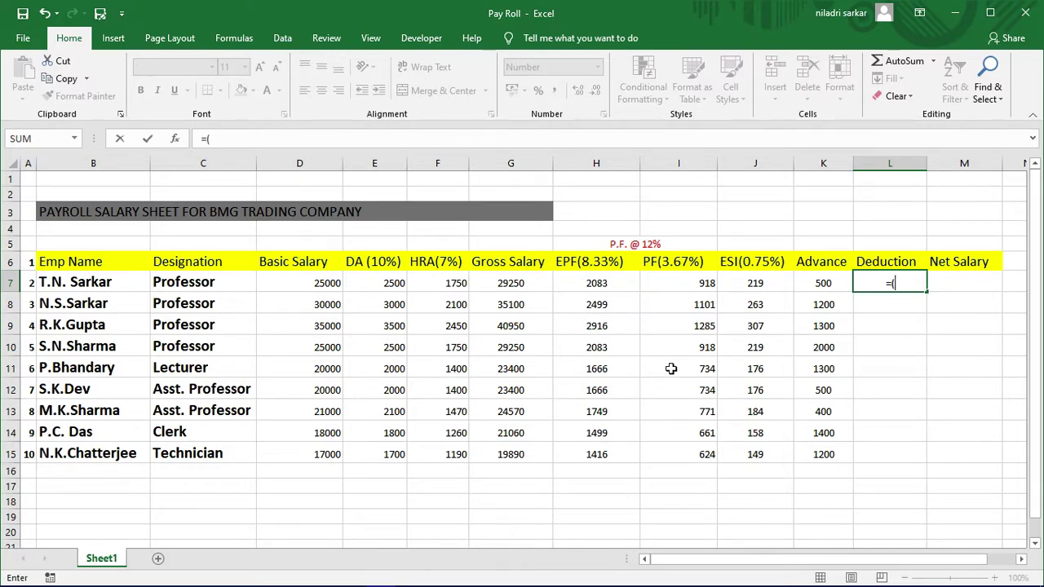
{"action": "left_click", "coordinate": [602, 288]}
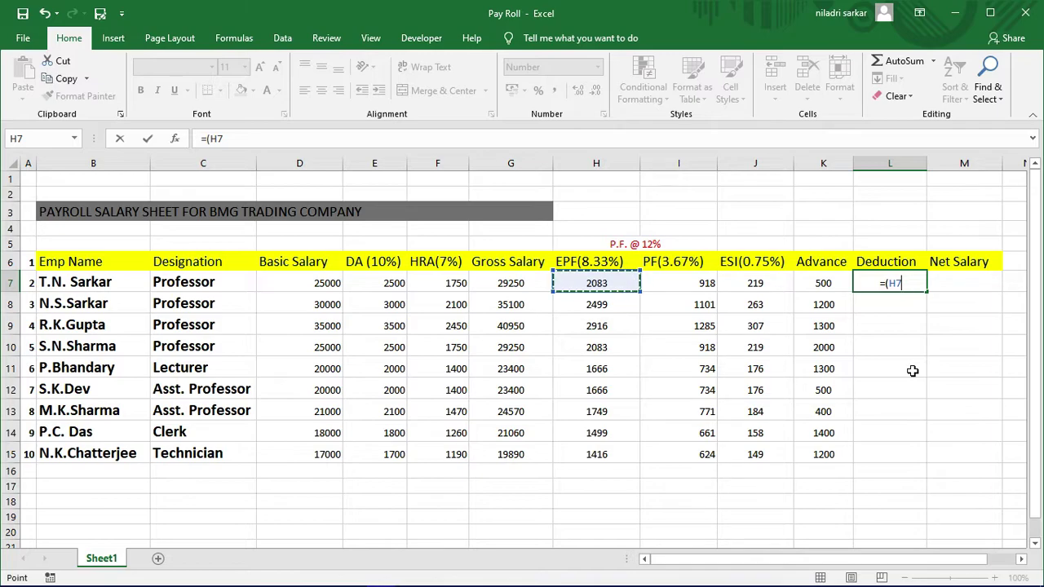
{"action": "type", "text": "+"}
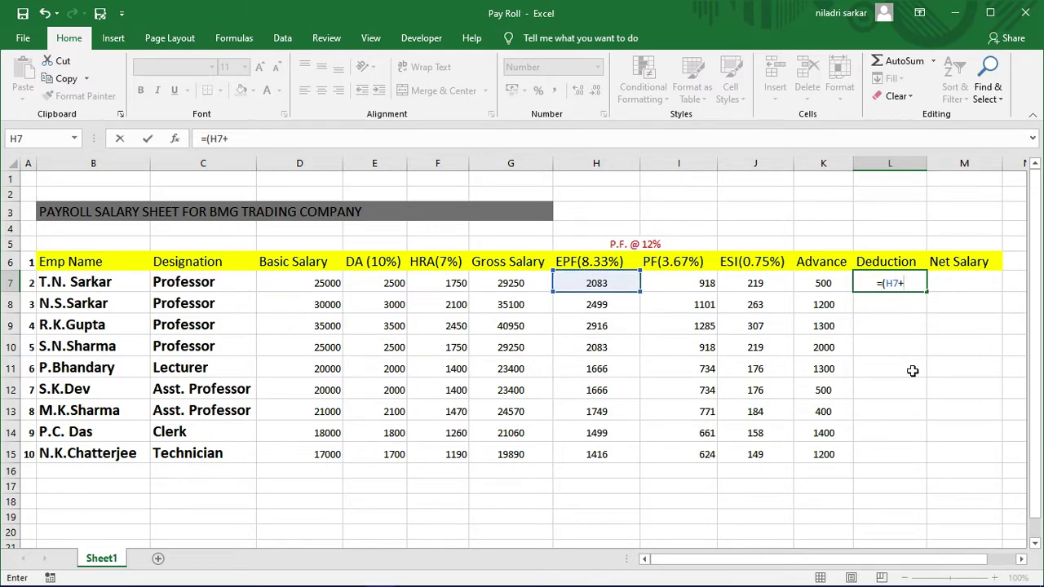
{"action": "left_click", "coordinate": [686, 284]}
{"action": "type", "text": "+"}
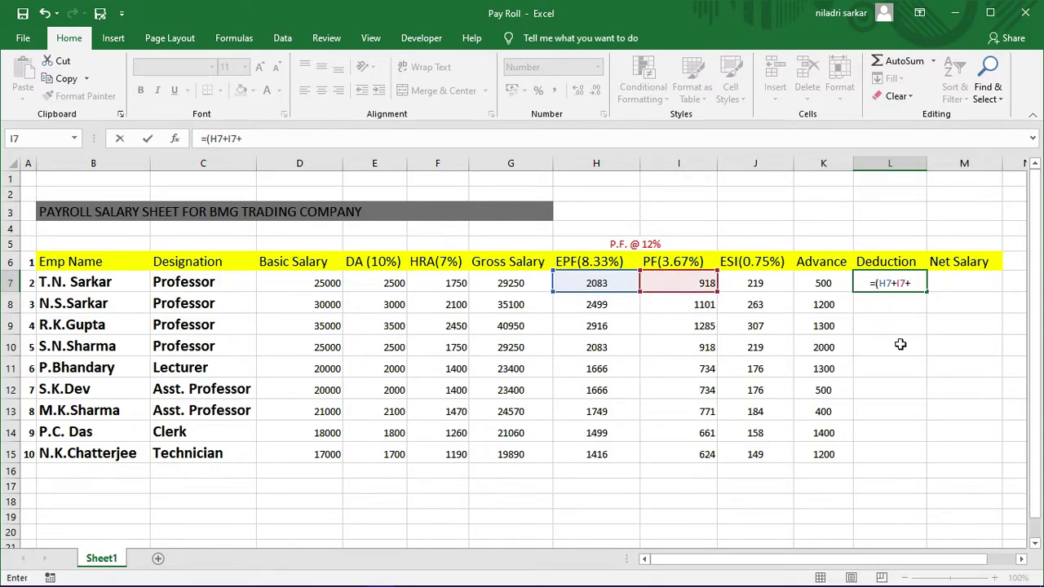
{"action": "left_click", "coordinate": [763, 287]}
{"action": "type", "text": "+"}
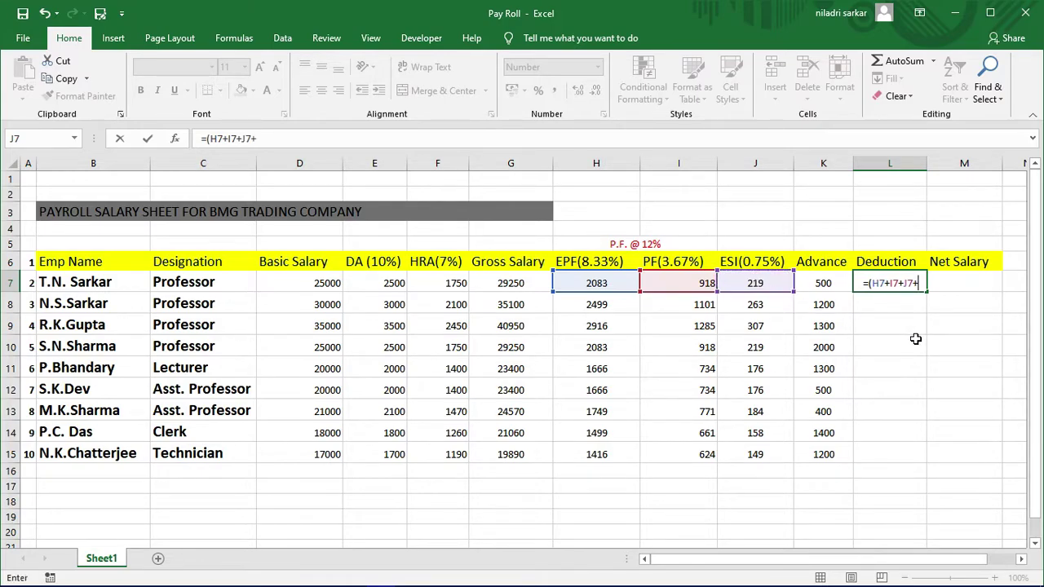
{"action": "left_click", "coordinate": [822, 285]}
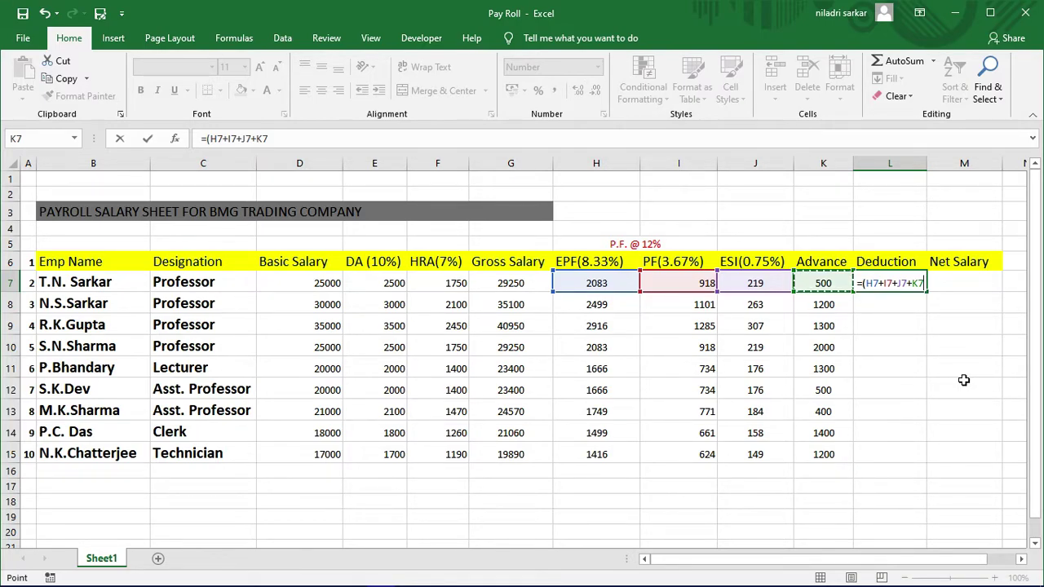
{"action": "type", "text": ")"}
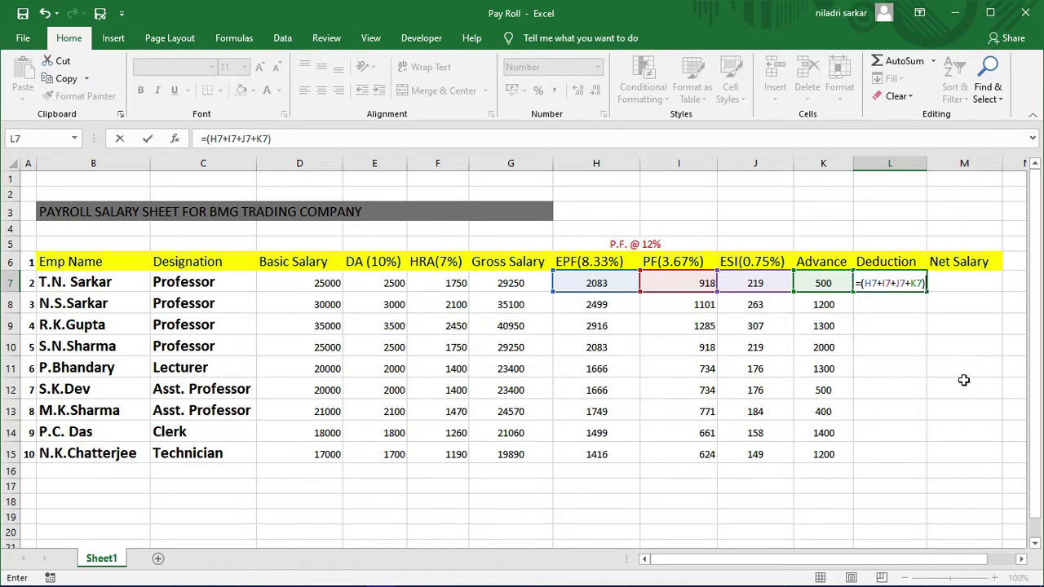
{"action": "key", "text": "Return"}
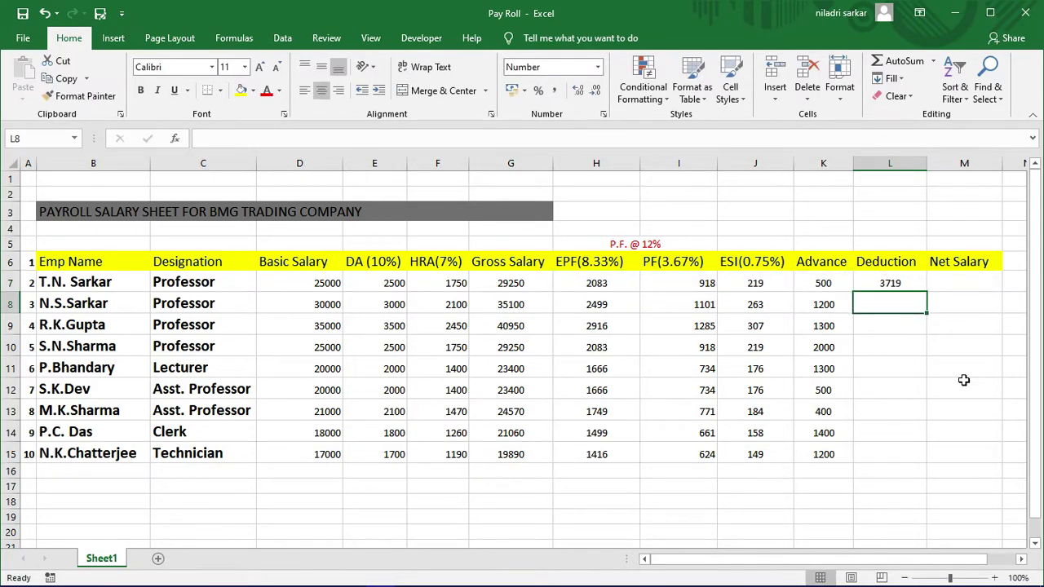
Fill the Deduction formula from L7 down to L15.
{"action": "left_click", "coordinate": [886, 281]}
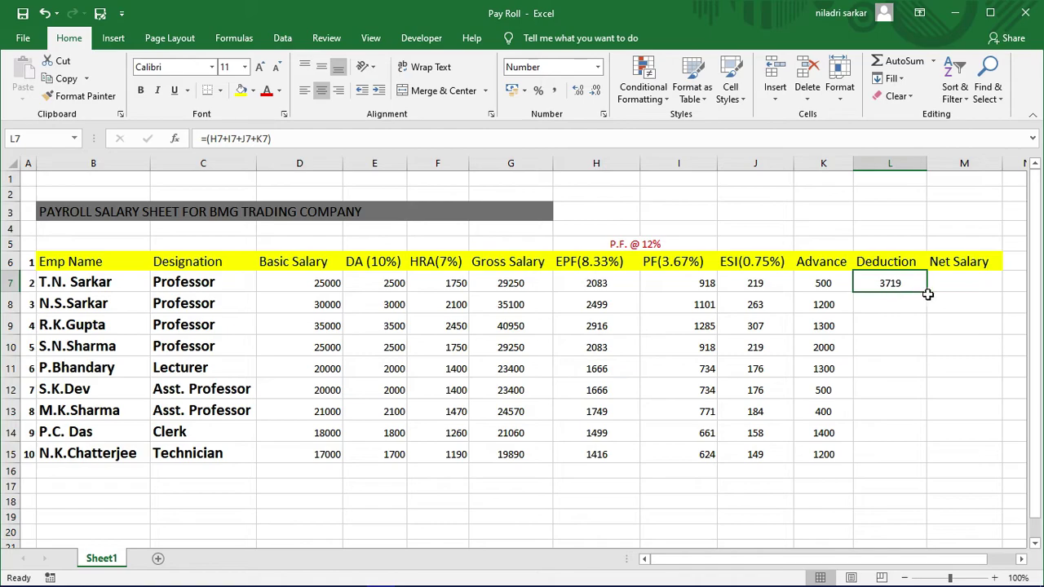
{"action": "left_click_drag", "start_coordinate": [928, 292], "coordinate": [930, 458]}
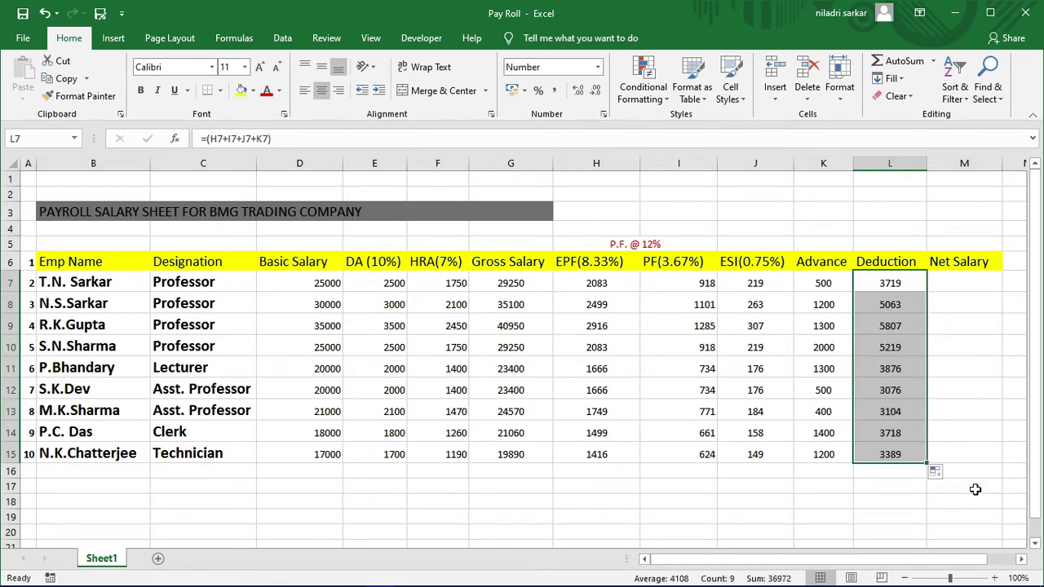
{"action": "left_click", "coordinate": [967, 501]}
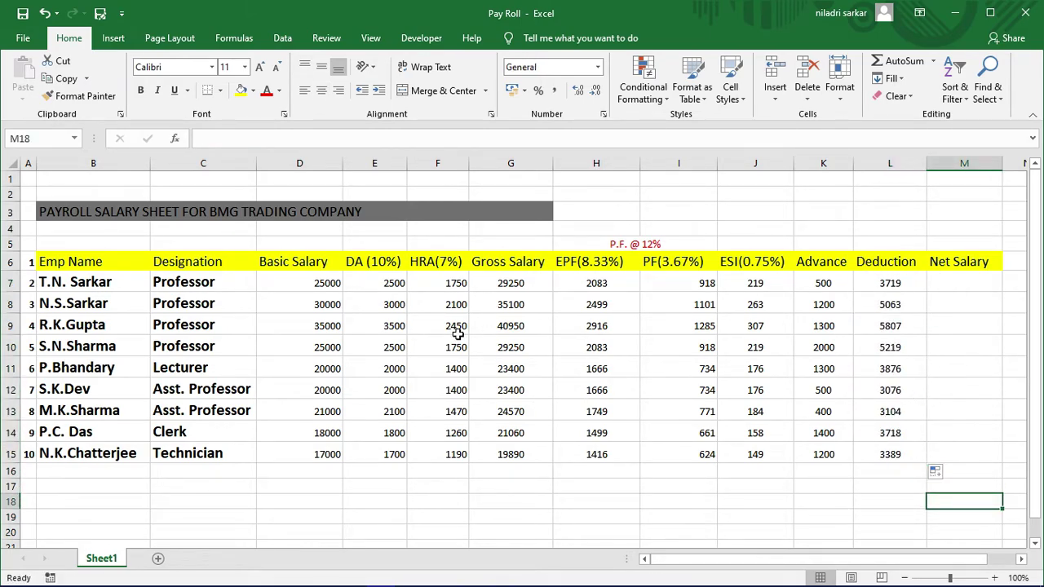
Calculate Net Salary in M7 by subtracting Deduction from Gross Salary with =(G7-L7).
{"action": "left_click", "coordinate": [939, 286]}
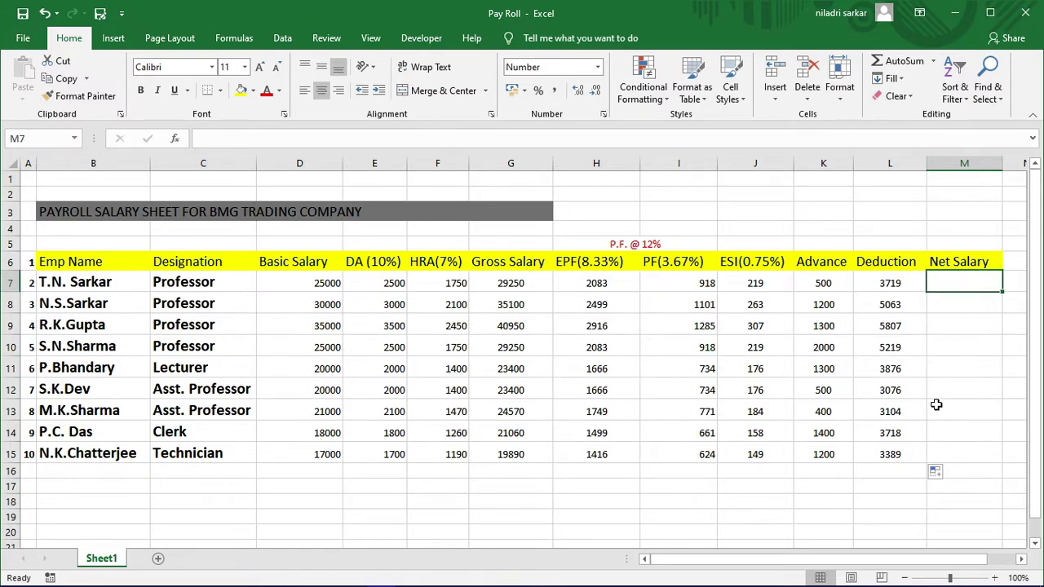
{"action": "type", "text": "="}
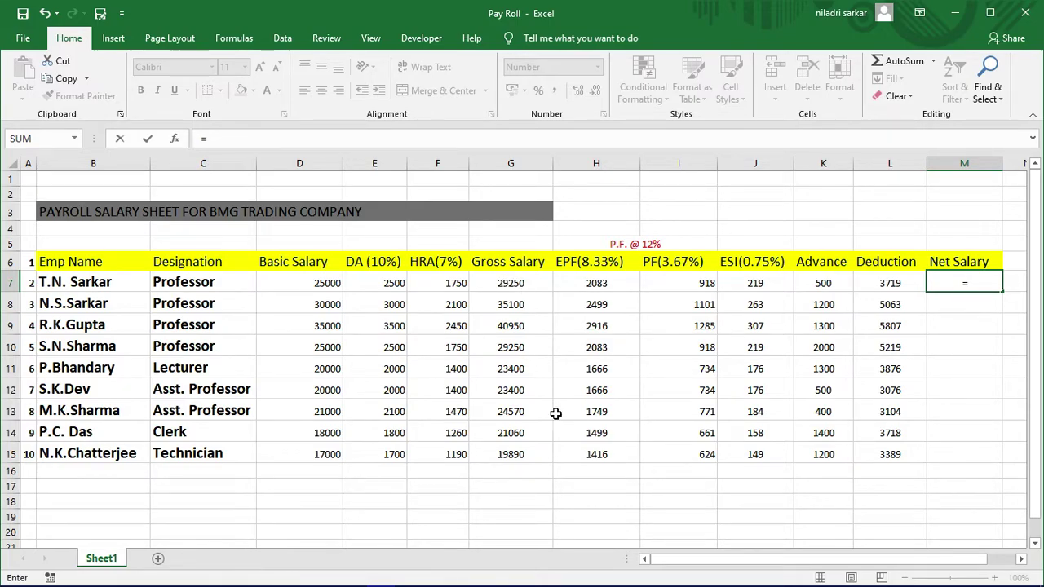
{"action": "type", "text": "("}
{"action": "left_click", "coordinate": [509, 289]}
{"action": "type", "text": "-"}
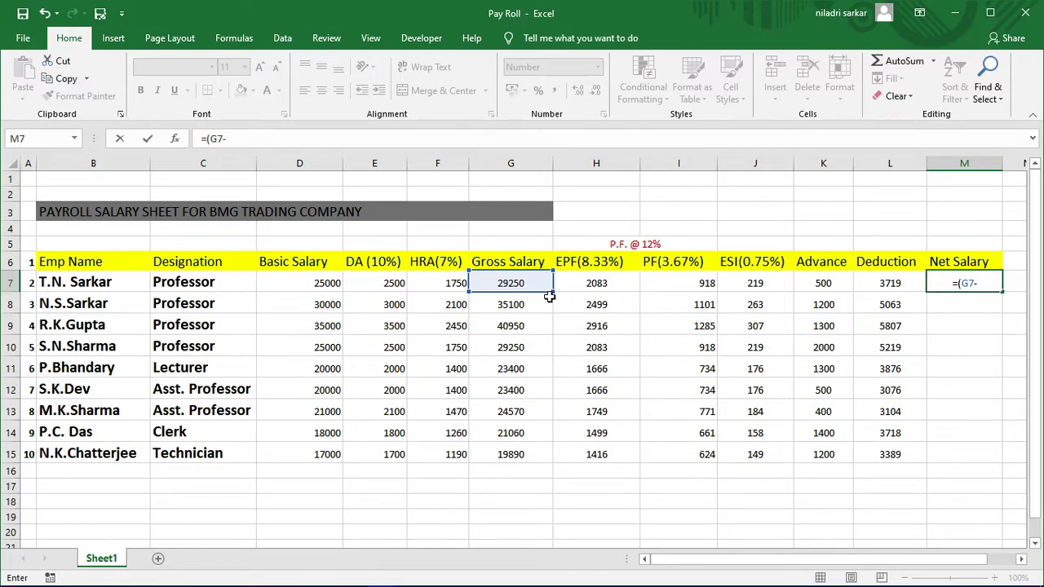
{"action": "left_click", "coordinate": [887, 286]}
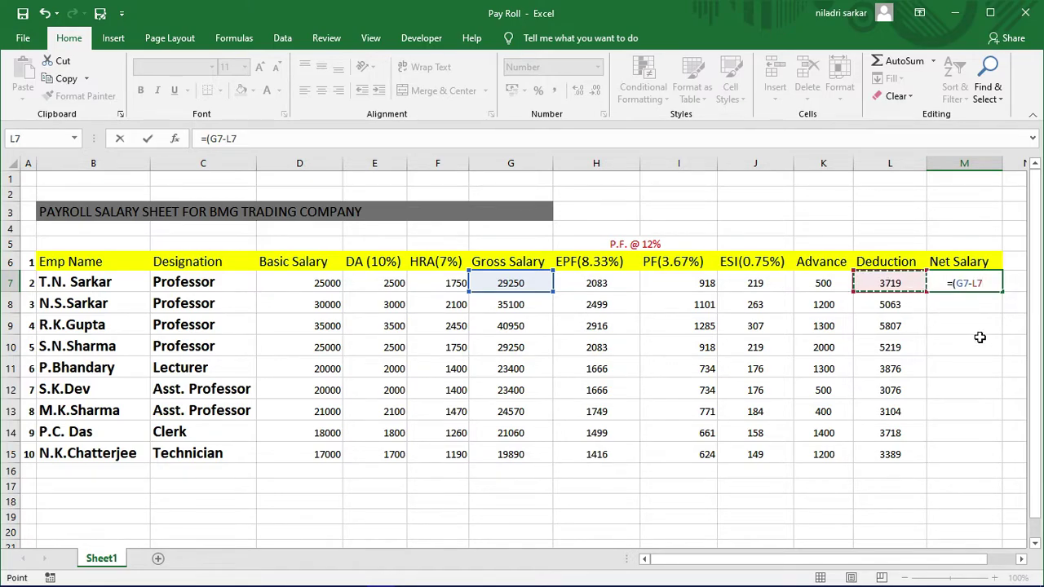
{"action": "type", "text": ")"}
{"action": "key", "text": "Return"}
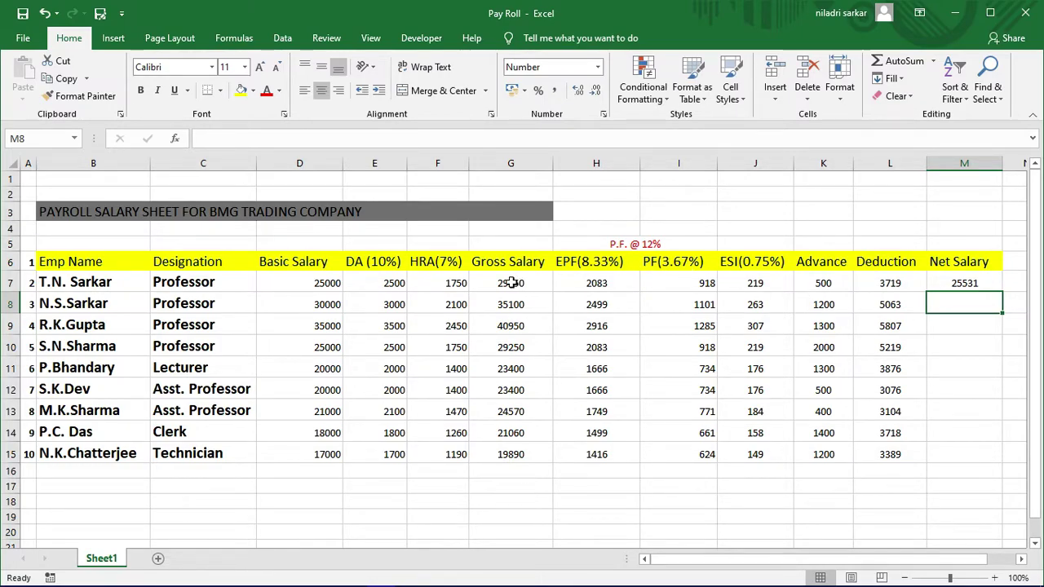
Fill the Net Salary formula from M7 down to M15.
{"action": "left_click", "coordinate": [977, 284]}
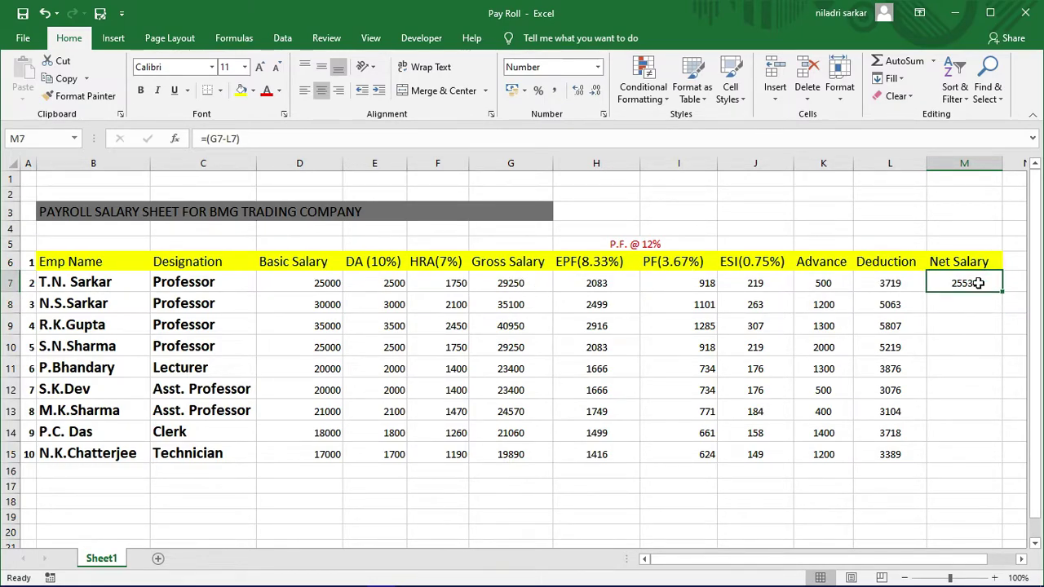
{"action": "double_click", "coordinate": [1002, 293]}
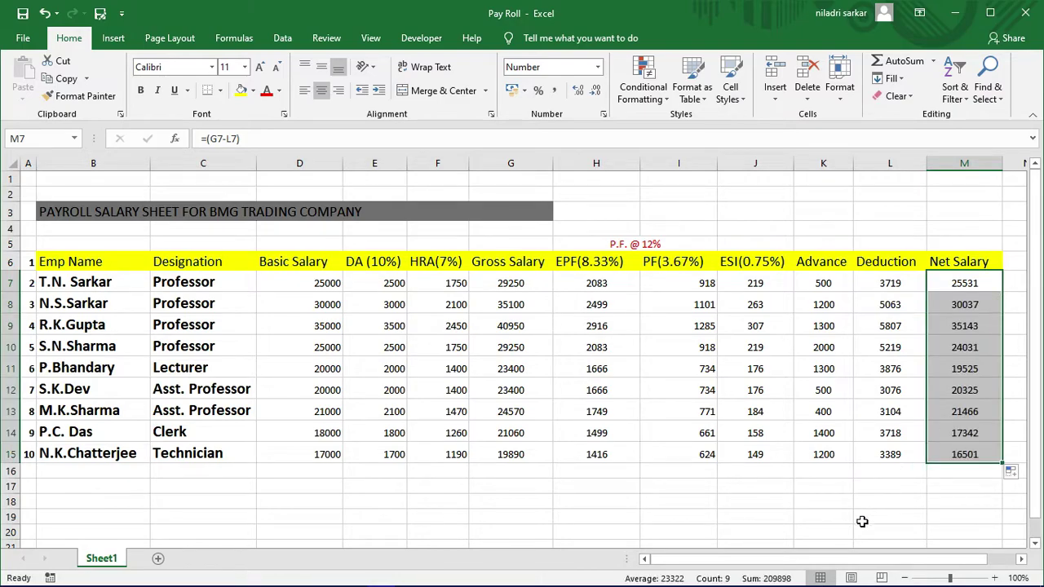
{"action": "left_click", "coordinate": [824, 517]}
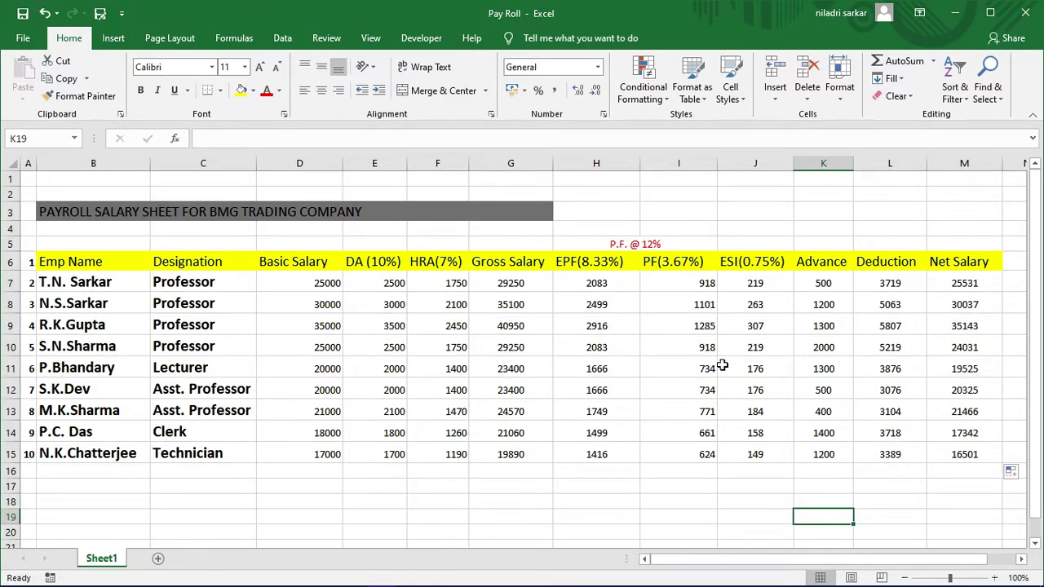
Write the note "E.S.I deduct from gross salary" in E21 below the salary table.
{"action": "scroll", "coordinate": [593, 329], "scroll_direction": "down", "scroll_amount": 1}
{"action": "scroll", "coordinate": [593, 329], "scroll_direction": "down", "scroll_amount": 3}
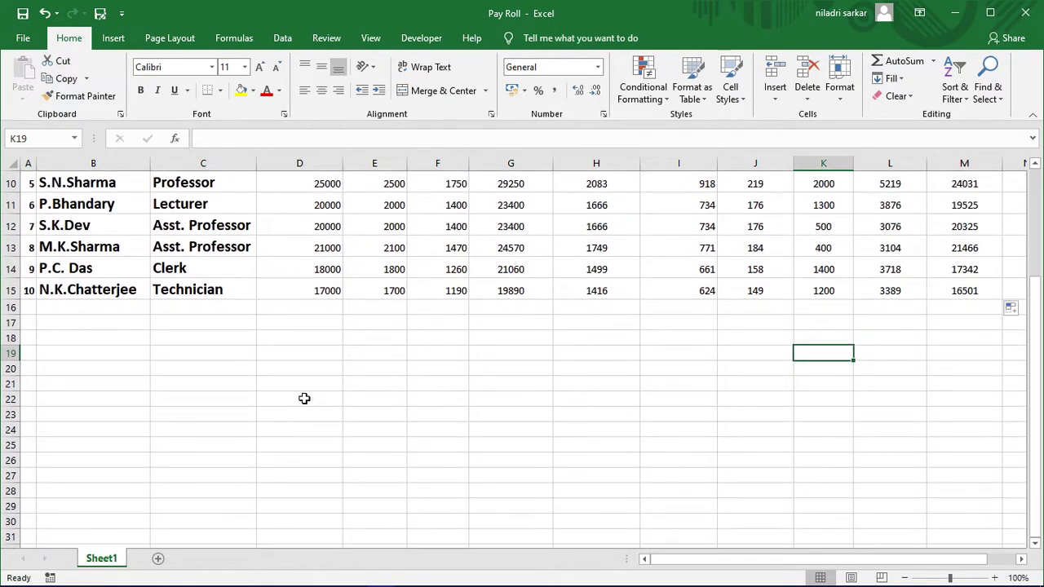
{"action": "left_click", "coordinate": [371, 386]}
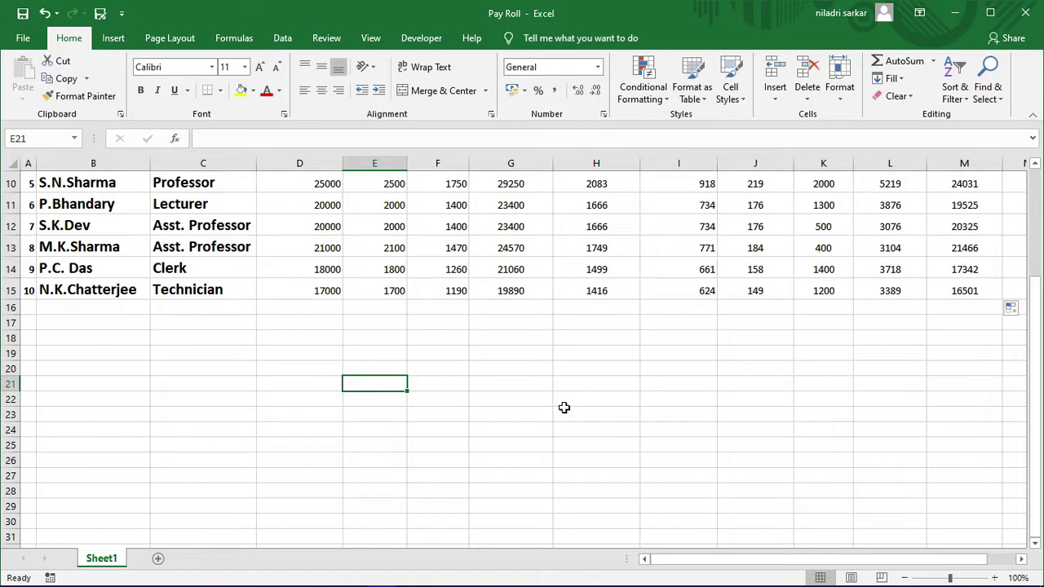
{"action": "type", "text": "E."}
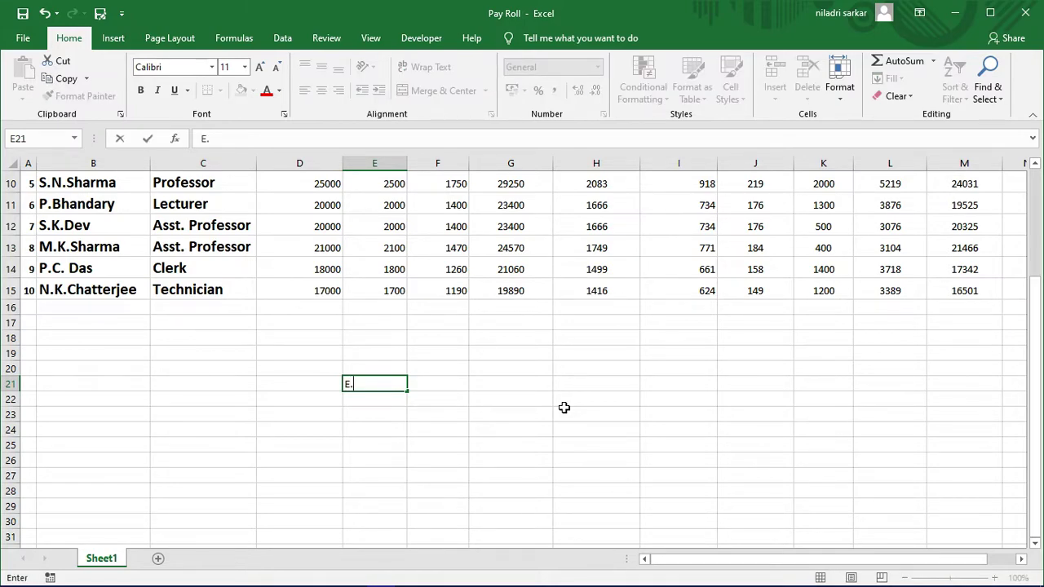
{"action": "type", "text": "S."}
{"action": "type", "text": "I will"}
{"action": "key", "text": "BackSpace"}
{"action": "key", "text": "BackSpace"}
{"action": "key", "text": "BackSpace"}
{"action": "key", "text": "BackSpace"}
{"action": "type", "text": "deduct from"}
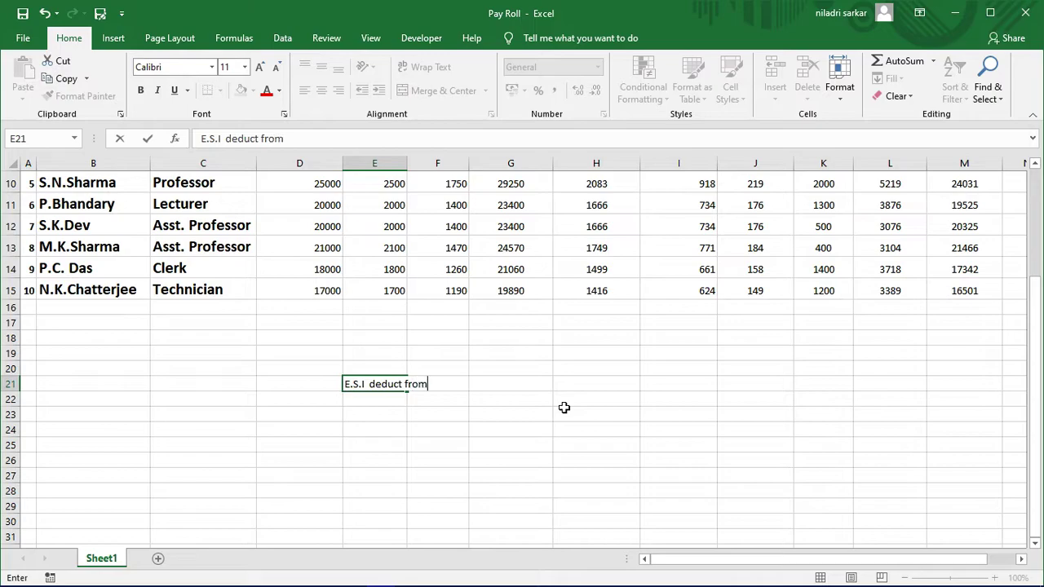
{"action": "type", "text": " gross salary"}
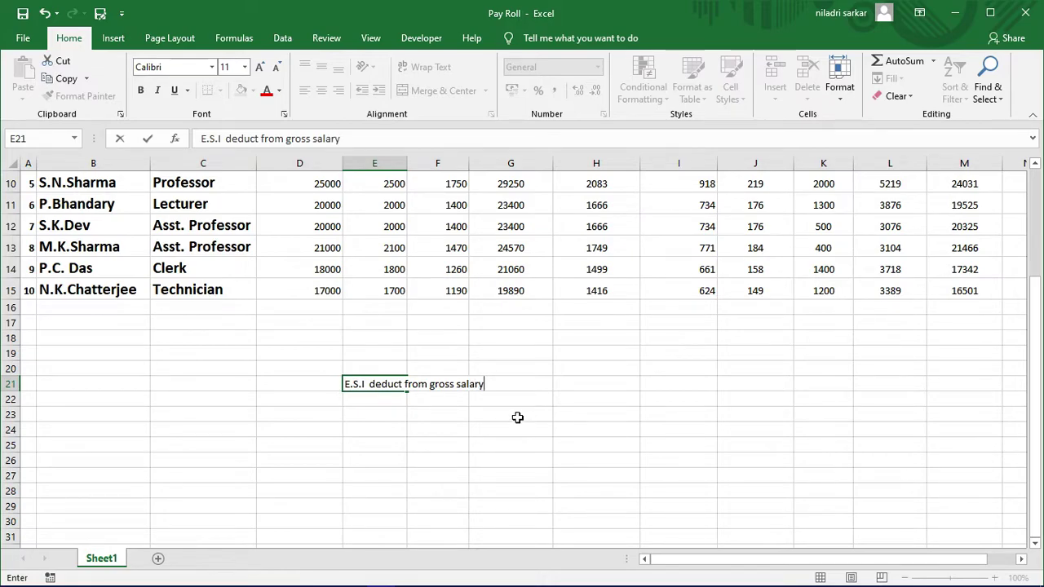
Add the note "Family pension and P.F deduct Basic salary" in E22.
{"action": "left_click", "coordinate": [355, 405]}
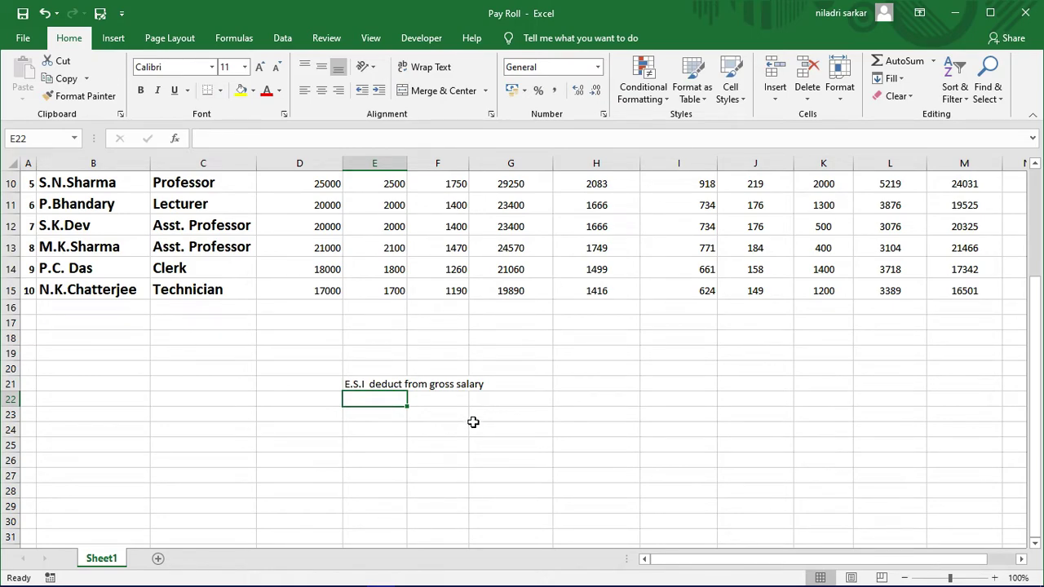
{"action": "type", "text": "Family pensi"}
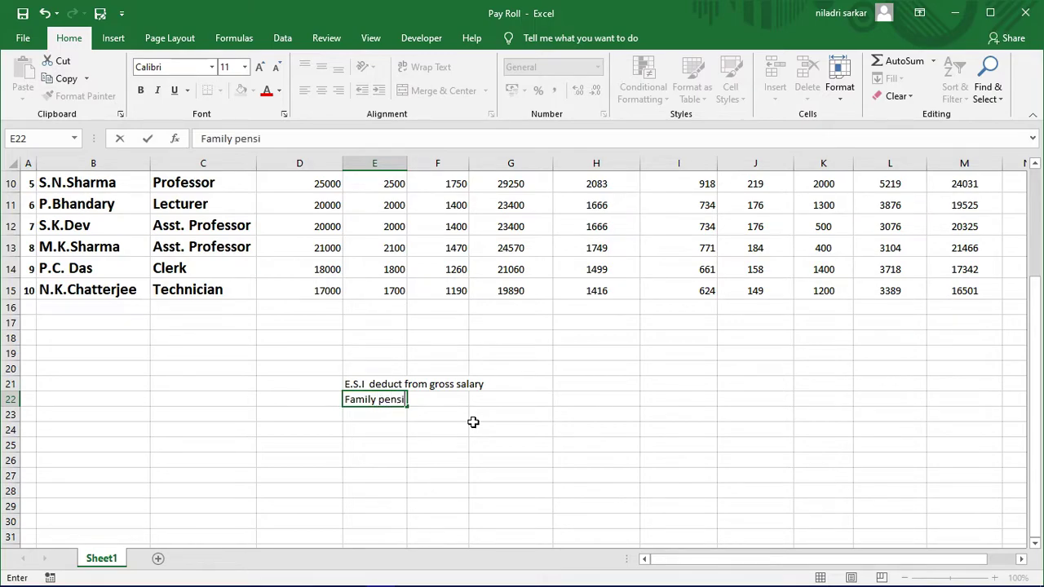
{"action": "type", "text": "on and  p"}
{"action": "key", "text": "BackSpace"}
{"action": "type", "text": "P.F"}
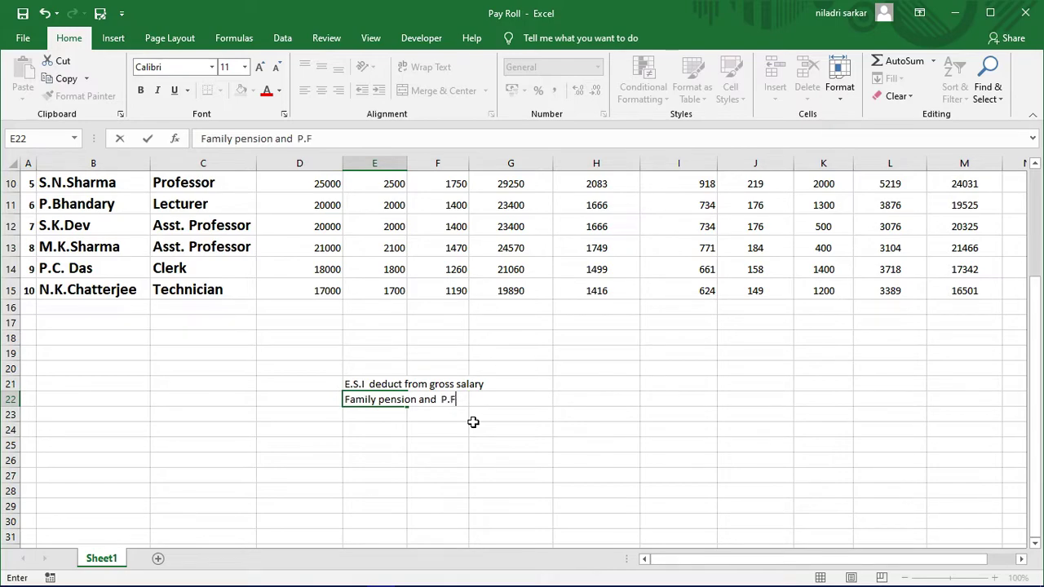
{"action": "type", "text": " deduct Basi"}
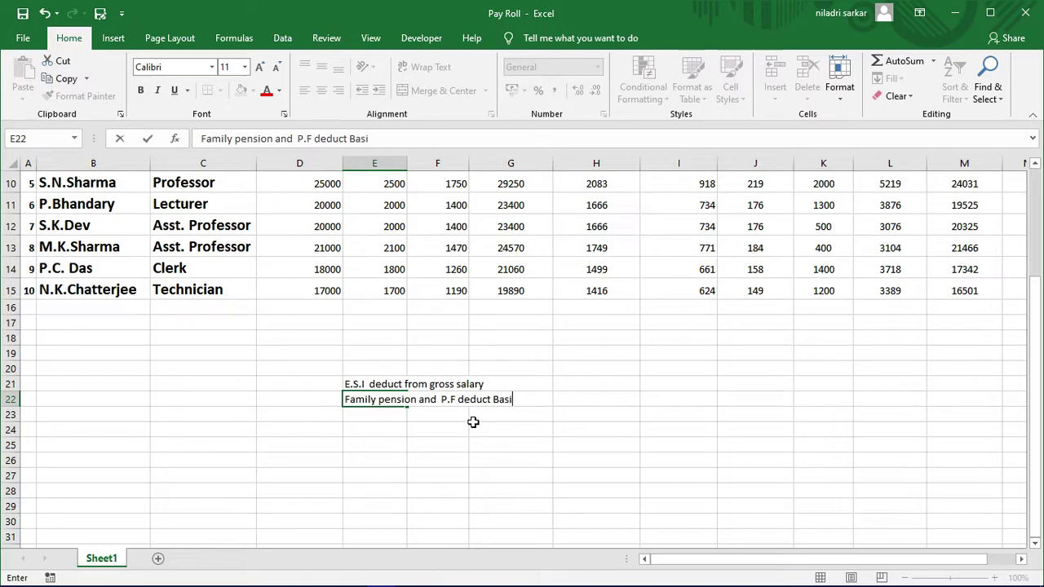
{"action": "type", "text": "c salary"}
{"action": "left_click", "coordinate": [567, 450]}
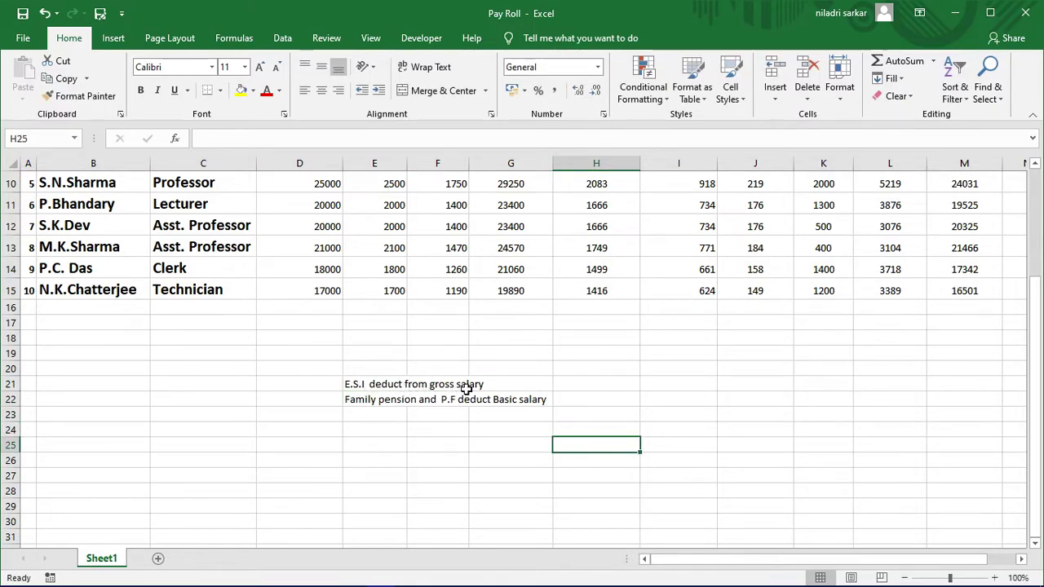
Add the note "P.F. Divided in two part (Family pension and P.F)" in E23.
{"action": "scroll", "coordinate": [472, 390], "scroll_direction": "up", "scroll_amount": 3}
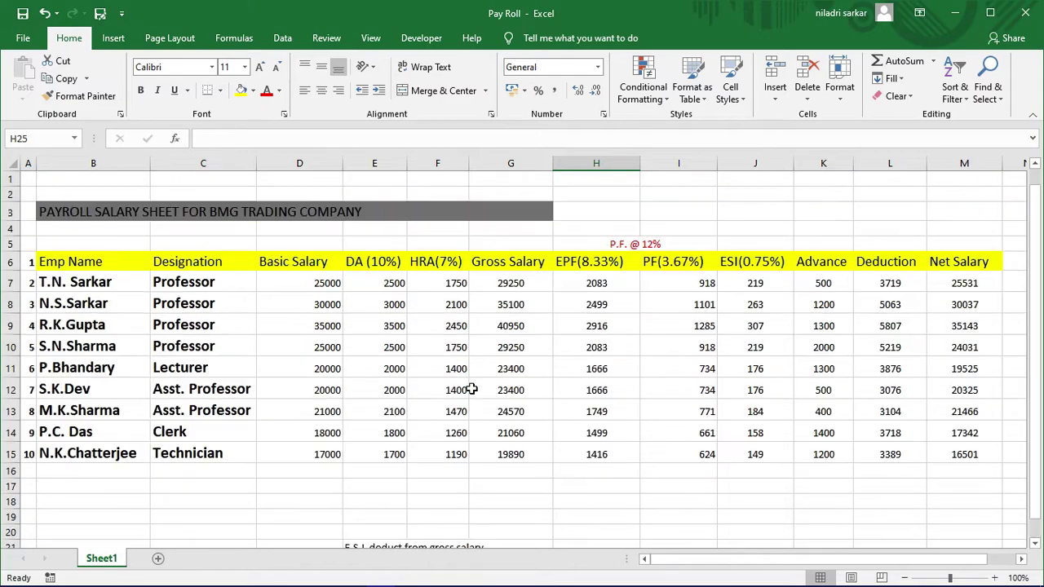
{"action": "left_click", "coordinate": [507, 265]}
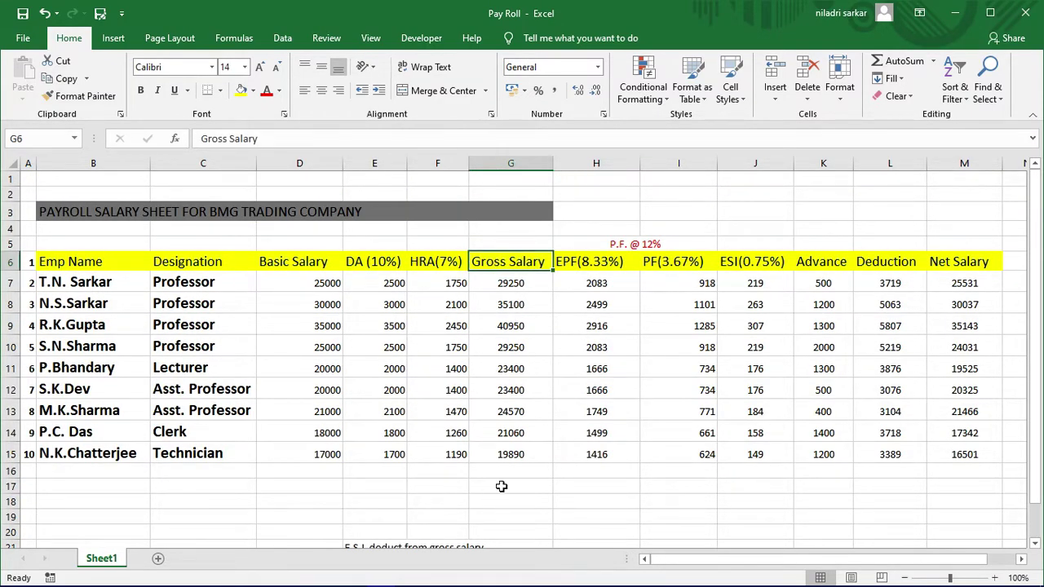
{"action": "scroll", "coordinate": [499, 485], "scroll_direction": "down", "scroll_amount": 2}
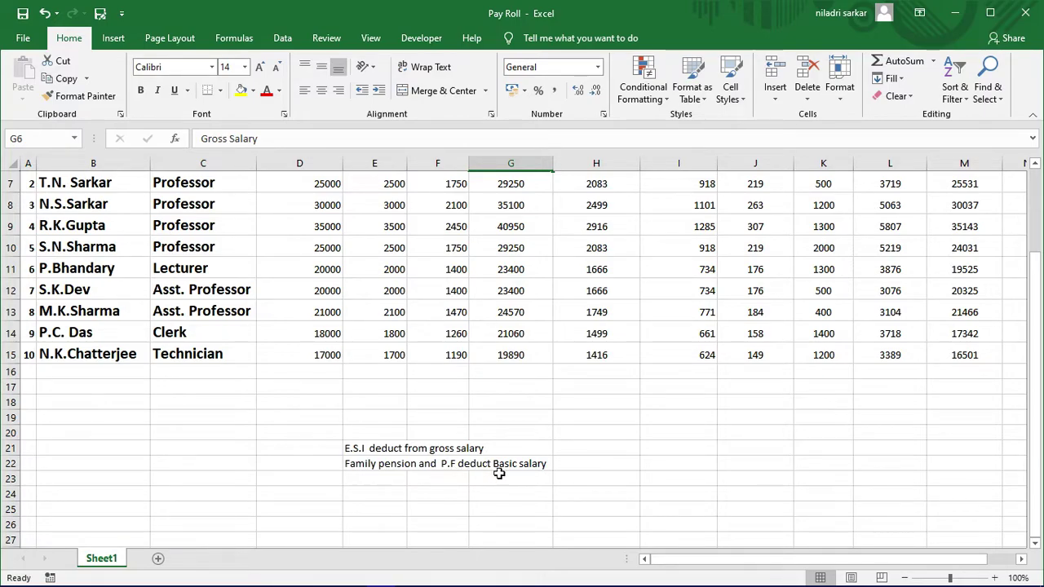
{"action": "left_click", "coordinate": [360, 480]}
{"action": "type", "text": "P.F"}
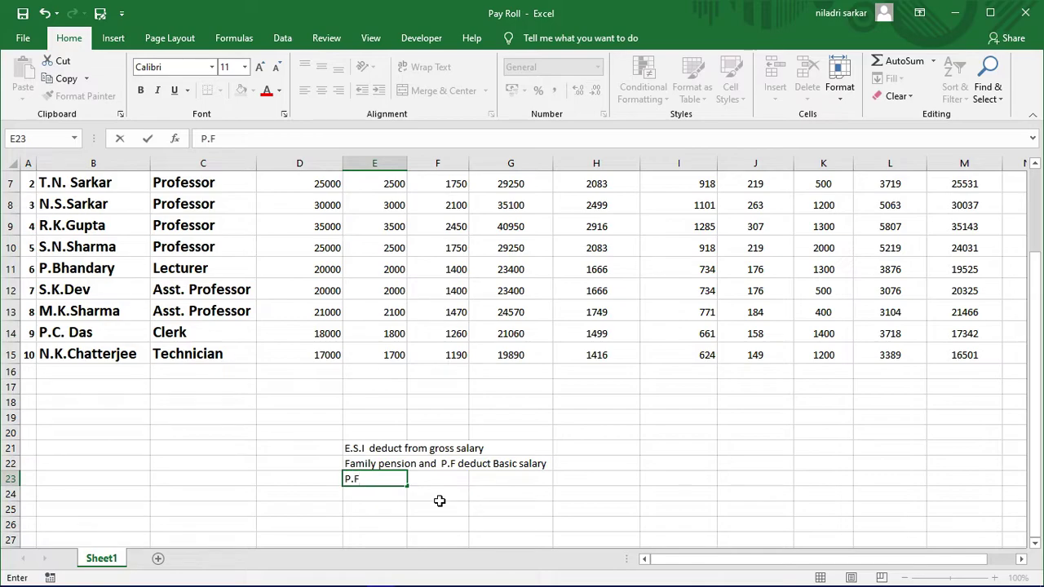
{"action": "type", "text": ". Divided in two pa"}
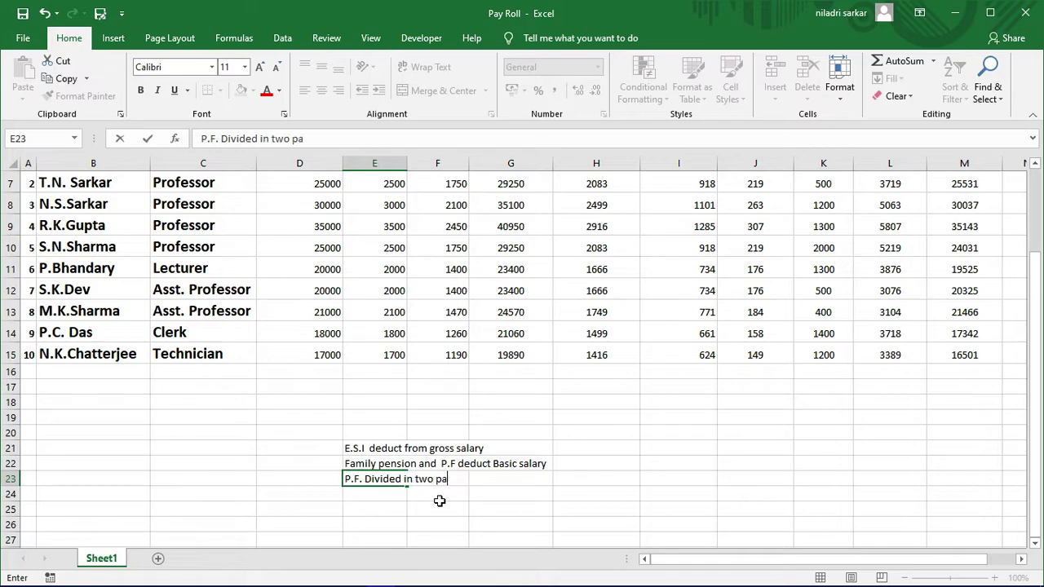
{"action": "type", "text": "rt    (Family pe"}
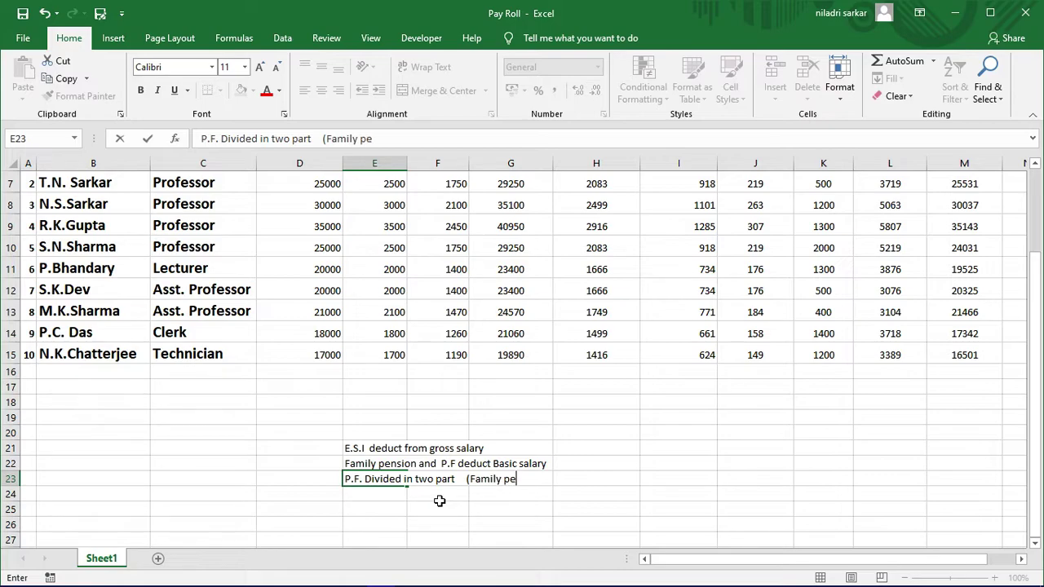
{"action": "type", "text": "nsion and"}
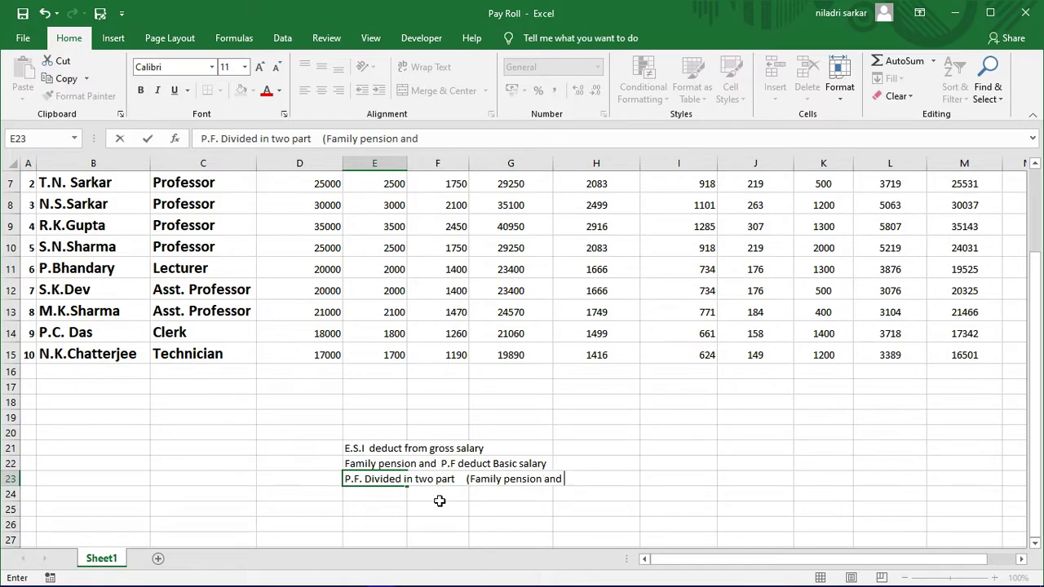
{"action": "type", "text": " P.F"}
Review the EPF(8.33%), PF(3.67%) and Gross Salary columns against the notes in E21 through E23.
{"action": "scroll", "coordinate": [584, 486], "scroll_direction": "up", "scroll_amount": 2}
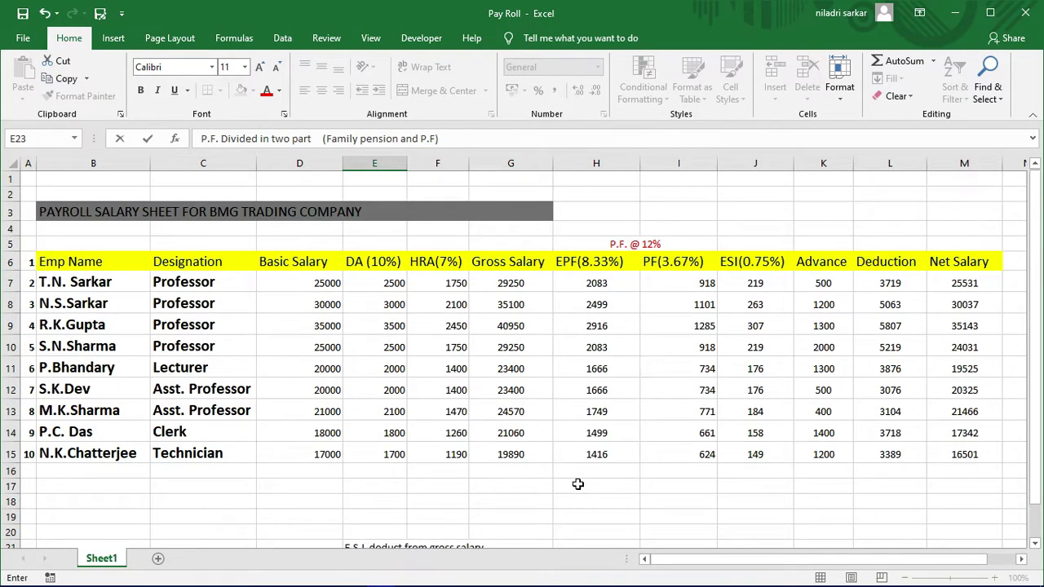
{"action": "left_click", "coordinate": [586, 263]}
{"action": "left_click", "coordinate": [677, 263]}
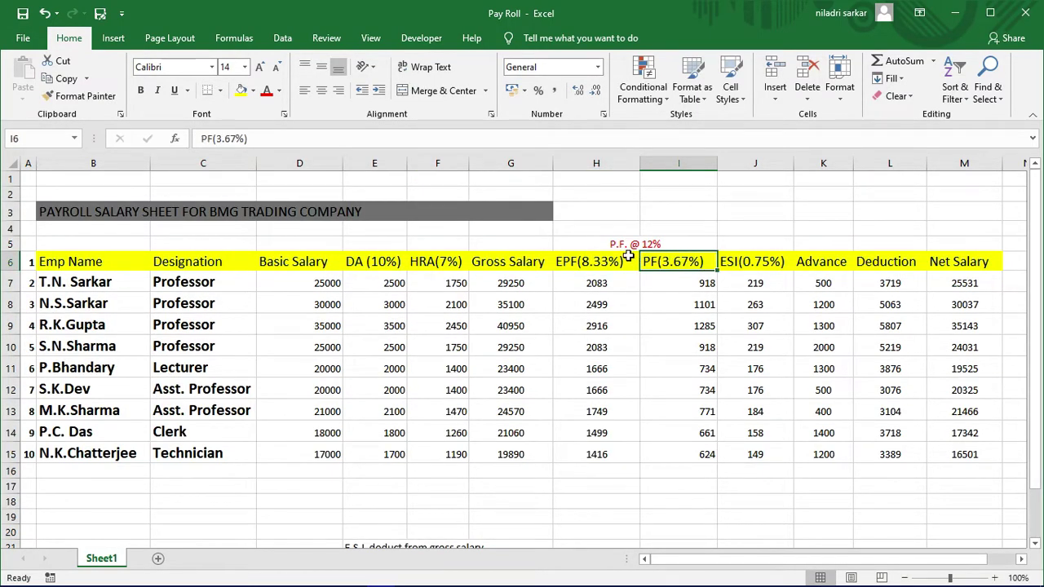
{"action": "left_click", "coordinate": [602, 264]}
{"action": "left_click", "coordinate": [674, 263]}
{"action": "scroll", "coordinate": [571, 399], "scroll_direction": "down", "scroll_amount": 2}
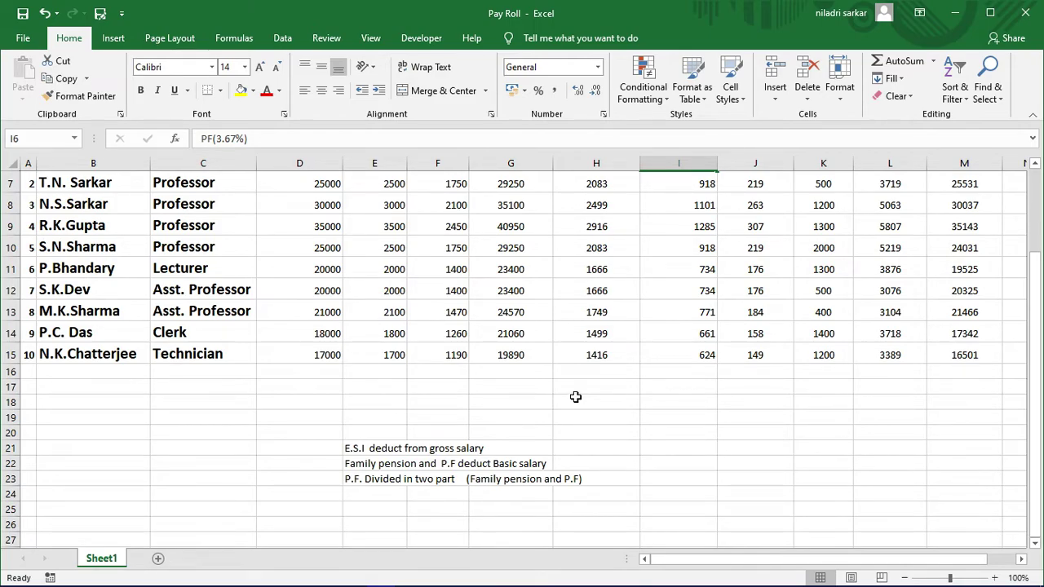
{"action": "scroll", "coordinate": [575, 396], "scroll_direction": "up", "scroll_amount": 2}
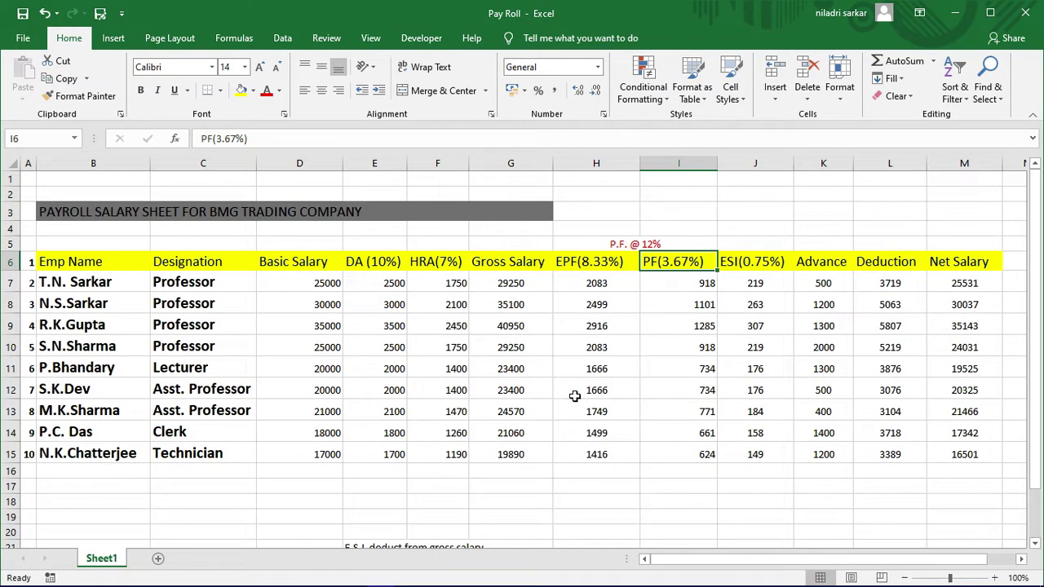
{"action": "scroll", "coordinate": [575, 396], "scroll_direction": "down", "scroll_amount": 1}
{"action": "scroll", "coordinate": [575, 397], "scroll_direction": "down", "scroll_amount": 1}
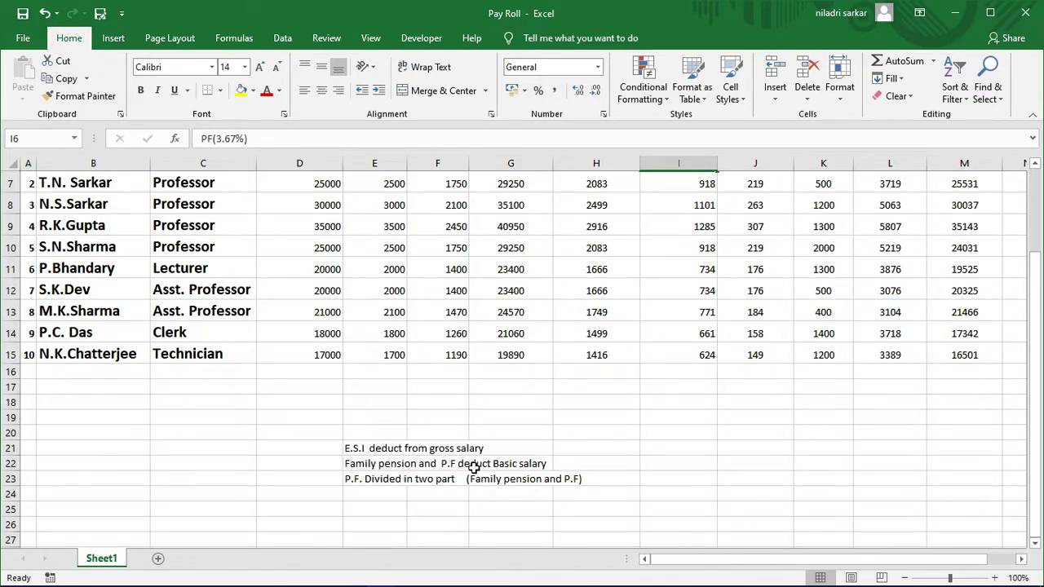
{"action": "scroll", "coordinate": [515, 465], "scroll_direction": "up", "scroll_amount": 1}
{"action": "scroll", "coordinate": [515, 466], "scroll_direction": "up", "scroll_amount": 1}
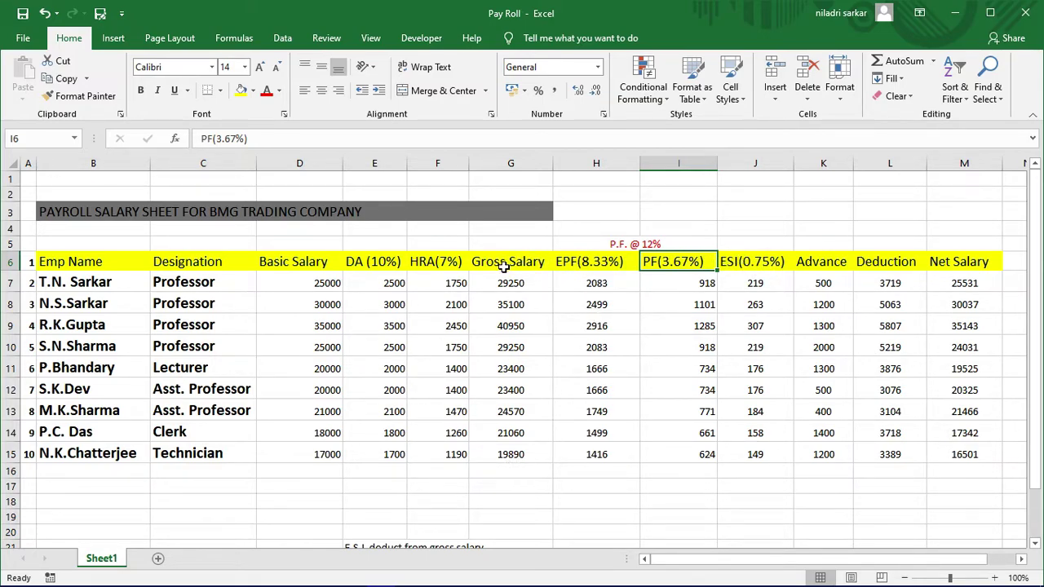
{"action": "scroll", "coordinate": [516, 441], "scroll_direction": "down", "scroll_amount": 1}
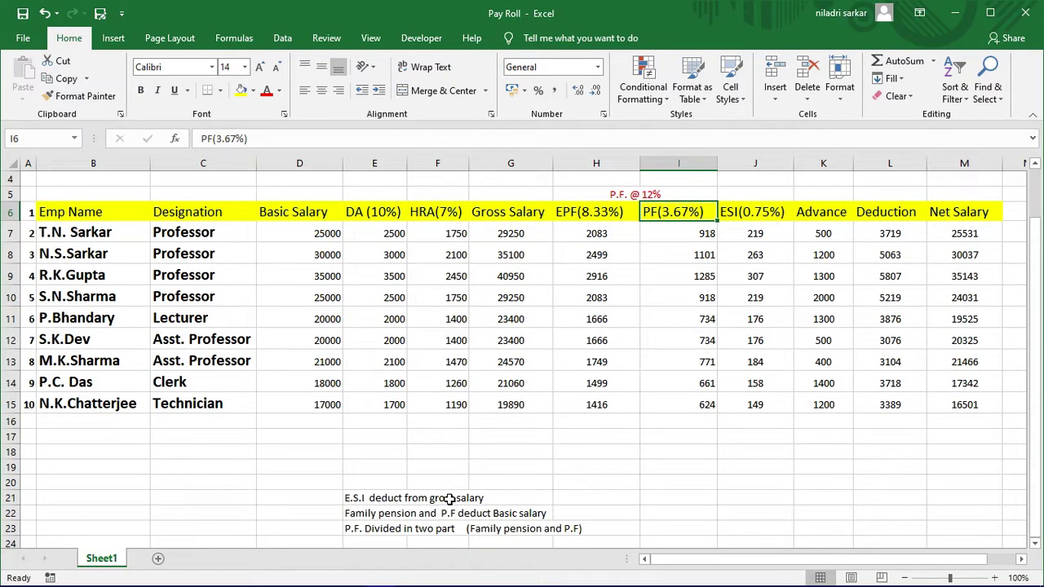
{"action": "scroll", "coordinate": [436, 495], "scroll_direction": "down", "scroll_amount": 2}
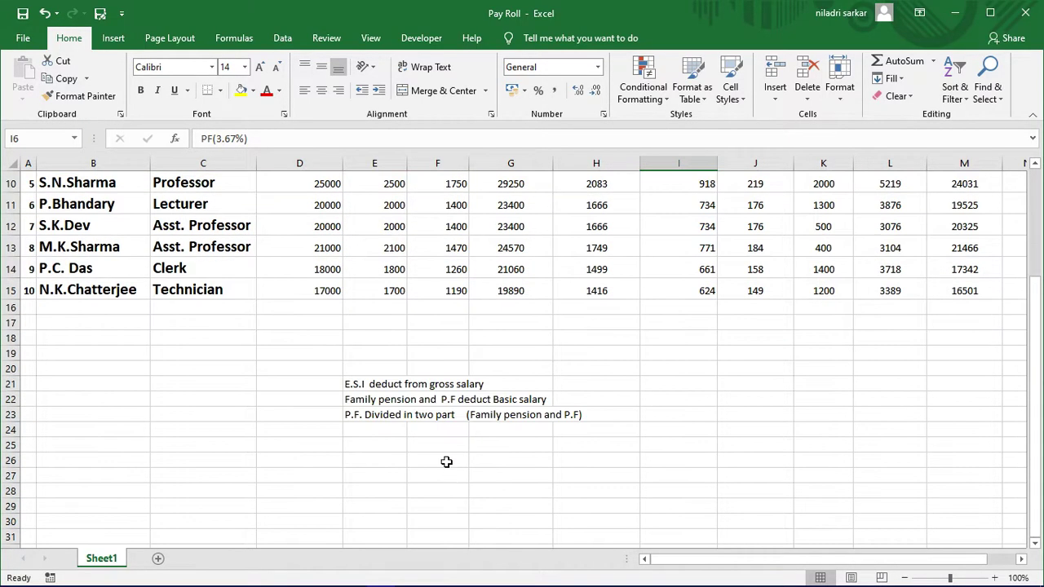
{"action": "scroll", "coordinate": [383, 380], "scroll_direction": "up", "scroll_amount": 3}
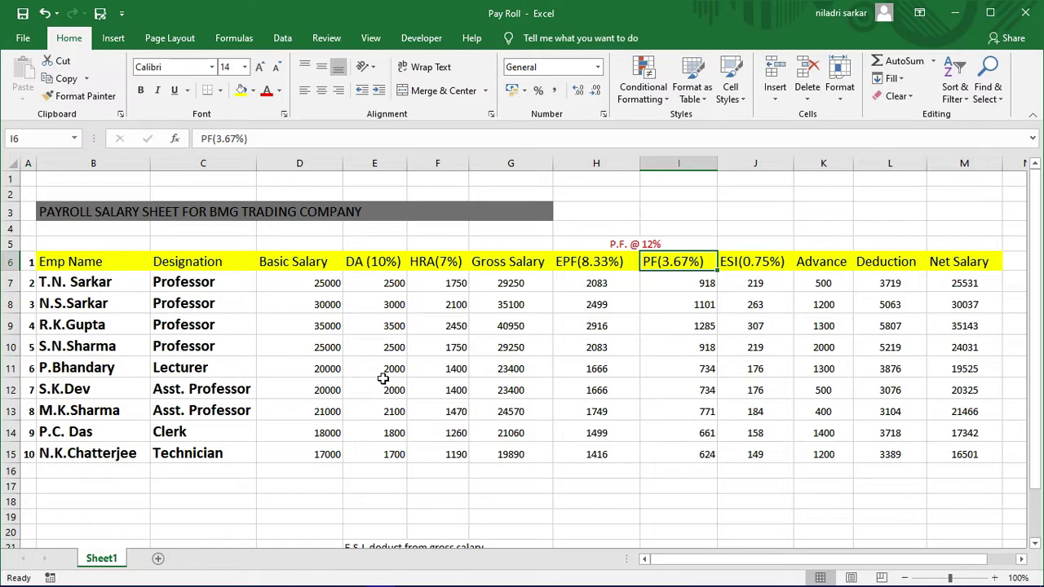
{"action": "scroll", "coordinate": [379, 360], "scroll_direction": "up", "scroll_amount": 2}
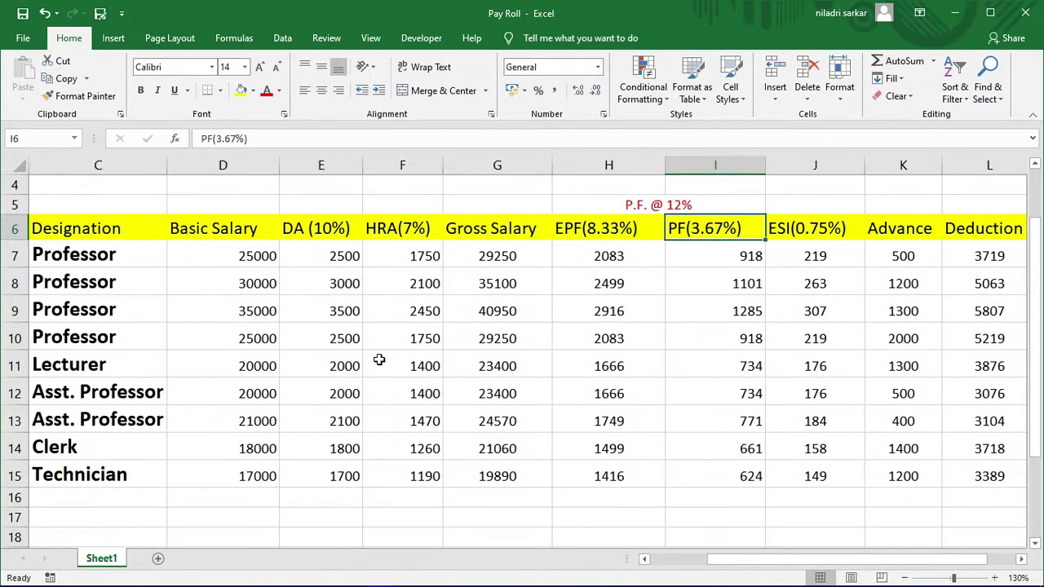
Enlarge the font of the three deduction notes in E21:H23 by four size increments.
{"action": "scroll", "coordinate": [380, 360], "scroll_direction": "down", "scroll_amount": 2}
{"action": "scroll", "coordinate": [380, 360], "scroll_direction": "up", "scroll_amount": 1}
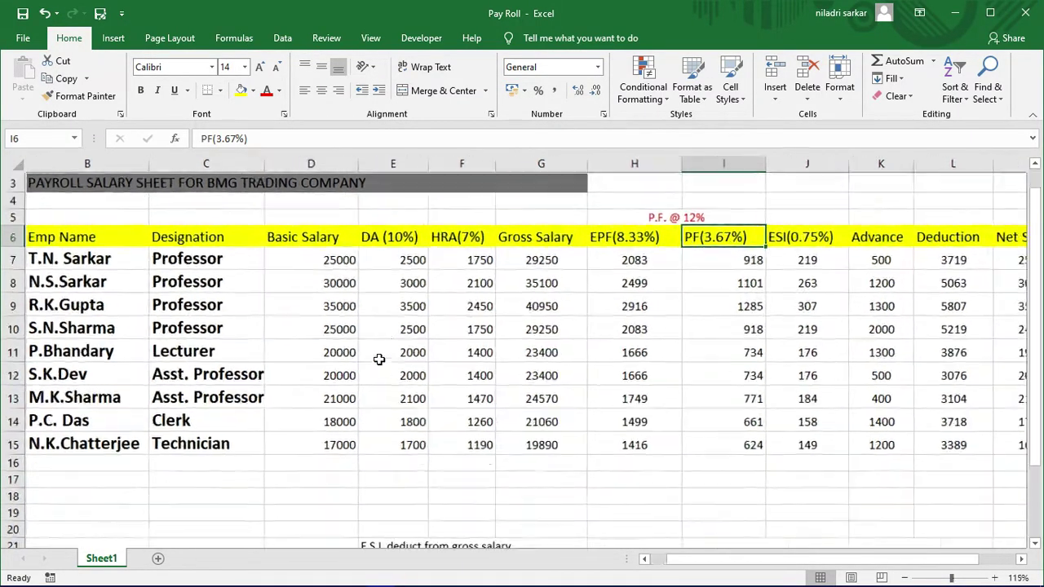
{"action": "scroll", "coordinate": [379, 360], "scroll_direction": "down", "scroll_amount": 2}
{"action": "scroll", "coordinate": [379, 360], "scroll_direction": "up", "scroll_amount": 2}
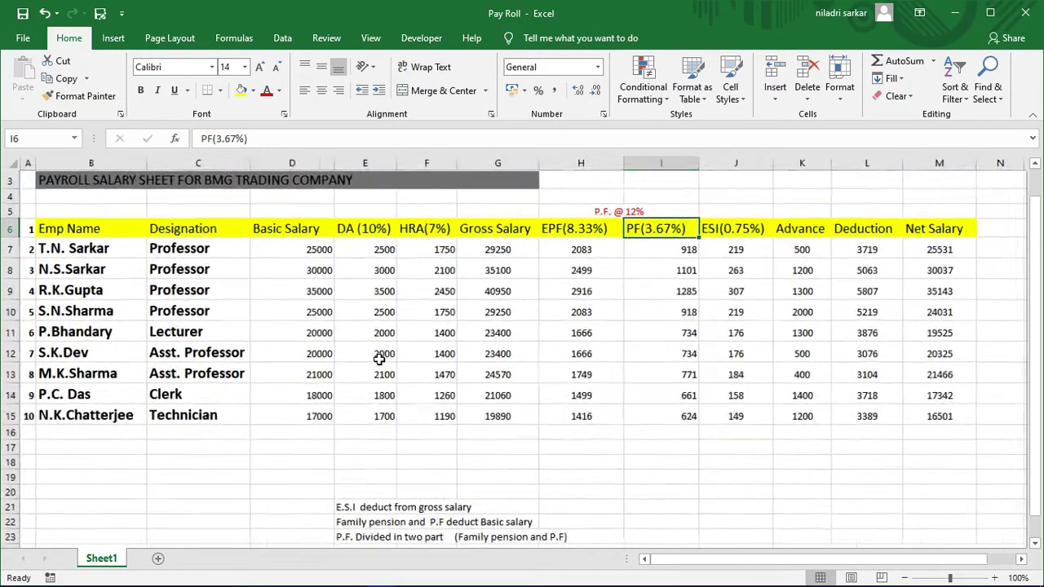
{"action": "scroll", "coordinate": [379, 360], "scroll_direction": "down", "scroll_amount": 3}
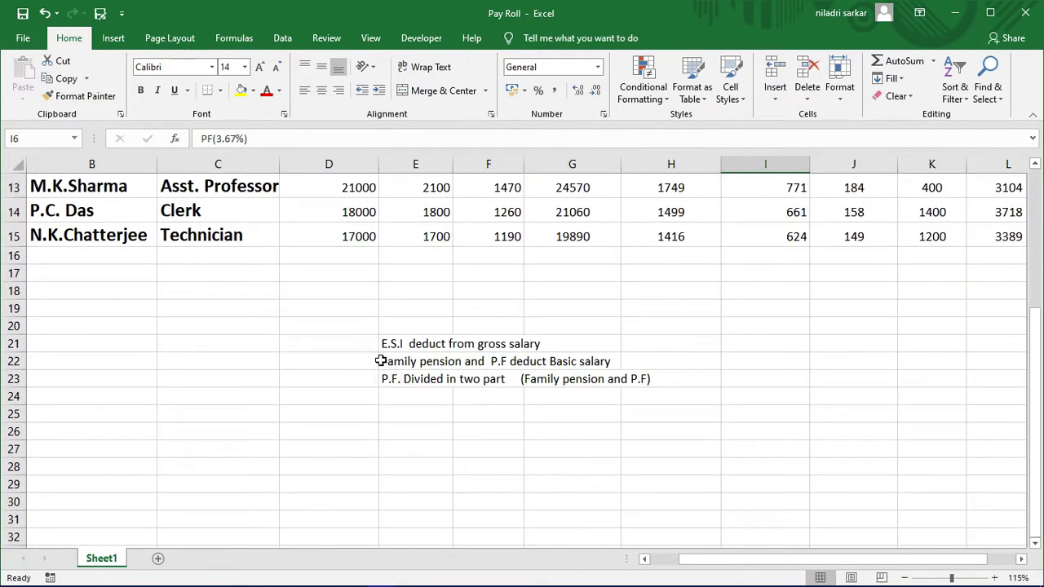
{"action": "left_click_drag", "start_coordinate": [390, 346], "coordinate": [610, 347]}
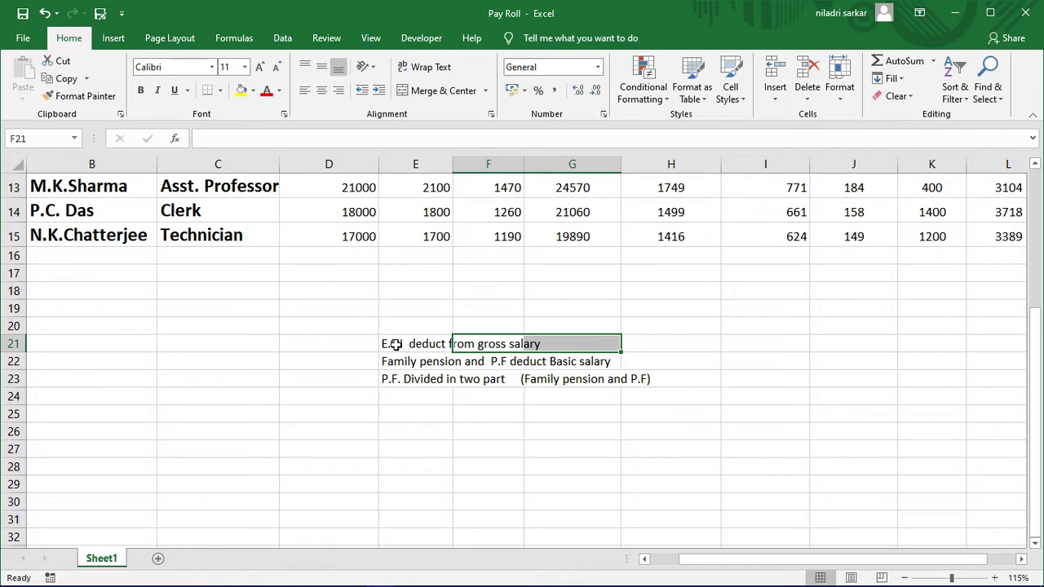
{"action": "left_click", "coordinate": [433, 345]}
{"action": "left_click_drag", "start_coordinate": [433, 345], "coordinate": [641, 384]}
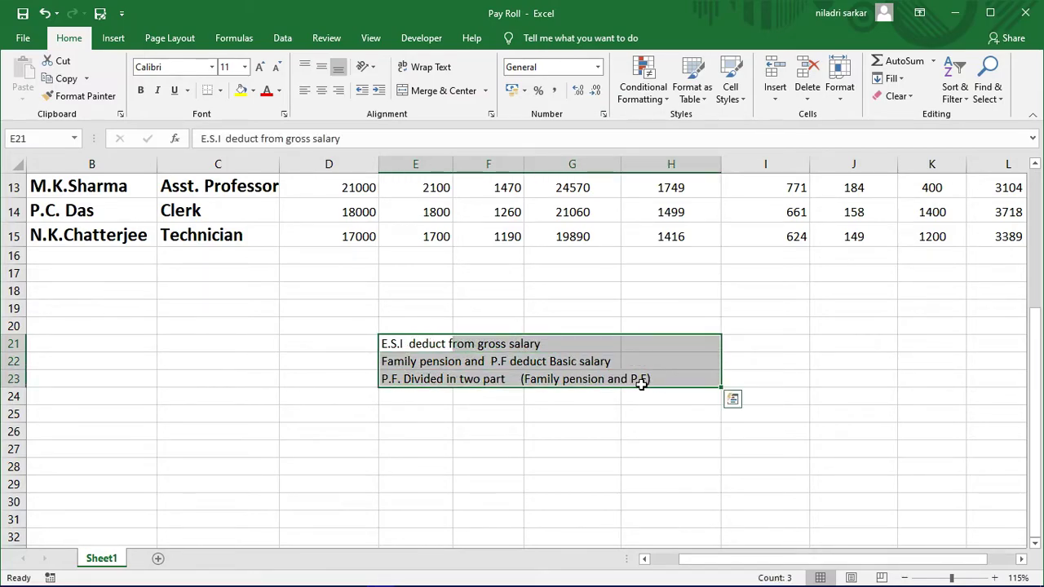
{"action": "left_click", "coordinate": [259, 67]}
{"action": "left_click", "coordinate": [260, 67]}
{"action": "left_click", "coordinate": [260, 67]}
{"action": "left_click", "coordinate": [260, 67]}
{"action": "left_click", "coordinate": [758, 457]}
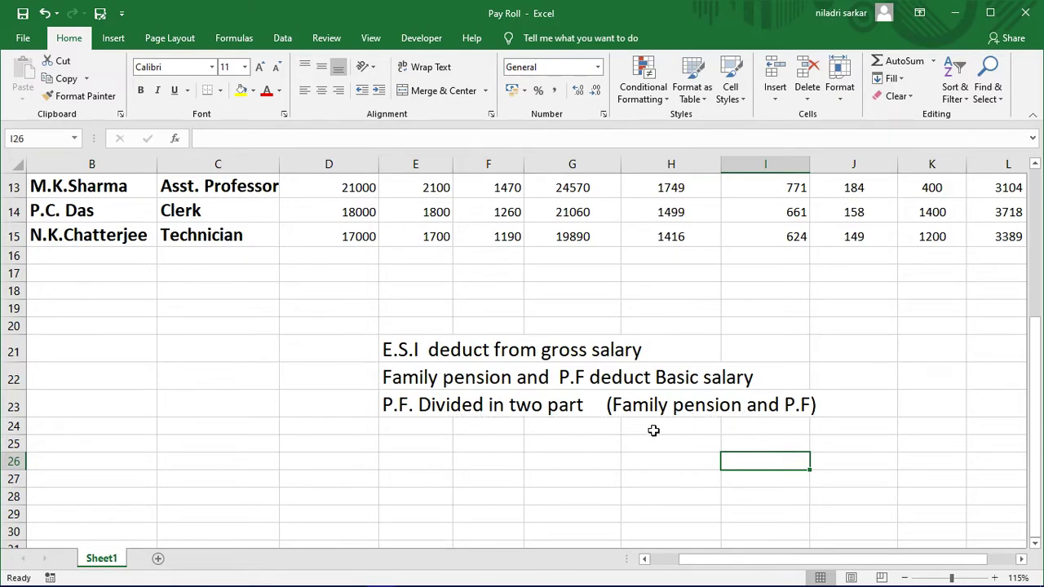
Enter the note "8.33%+3.67%=12%" in H24, under the family pension and P.F split.
{"action": "left_click", "coordinate": [617, 425]}
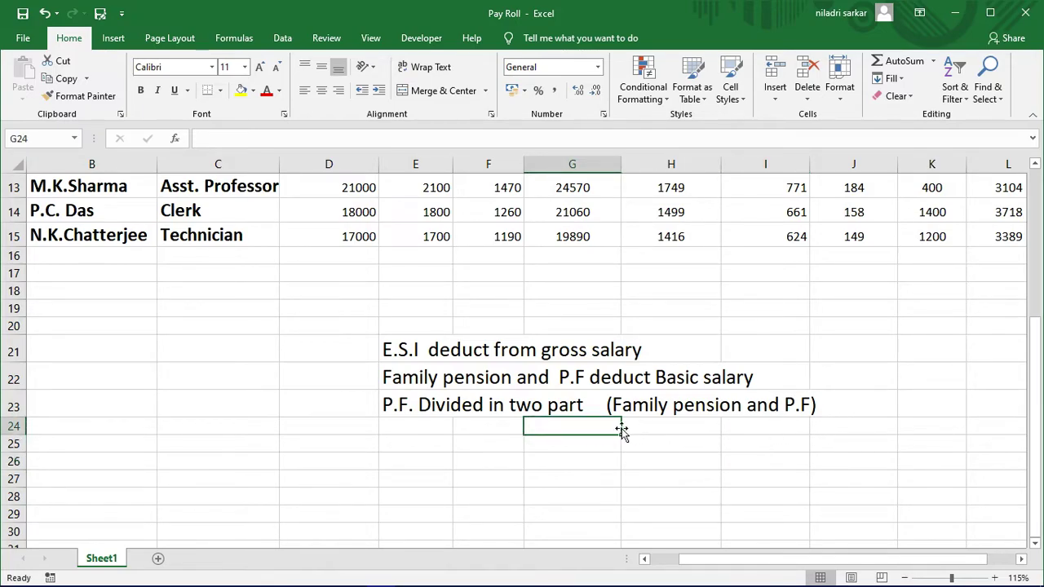
{"action": "left_click", "coordinate": [643, 428]}
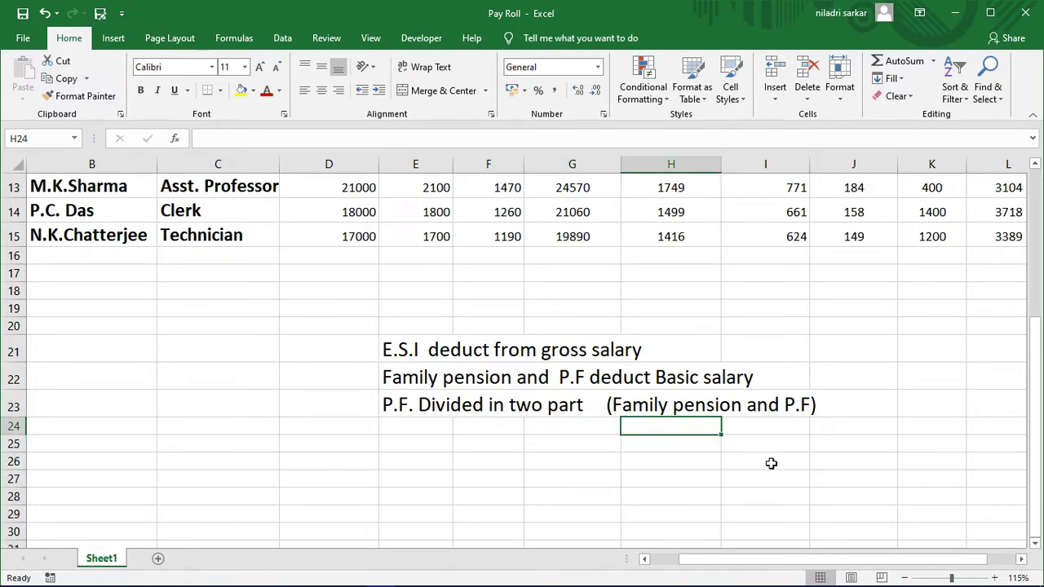
{"action": "type", "text": "8.33%+3.67%"}
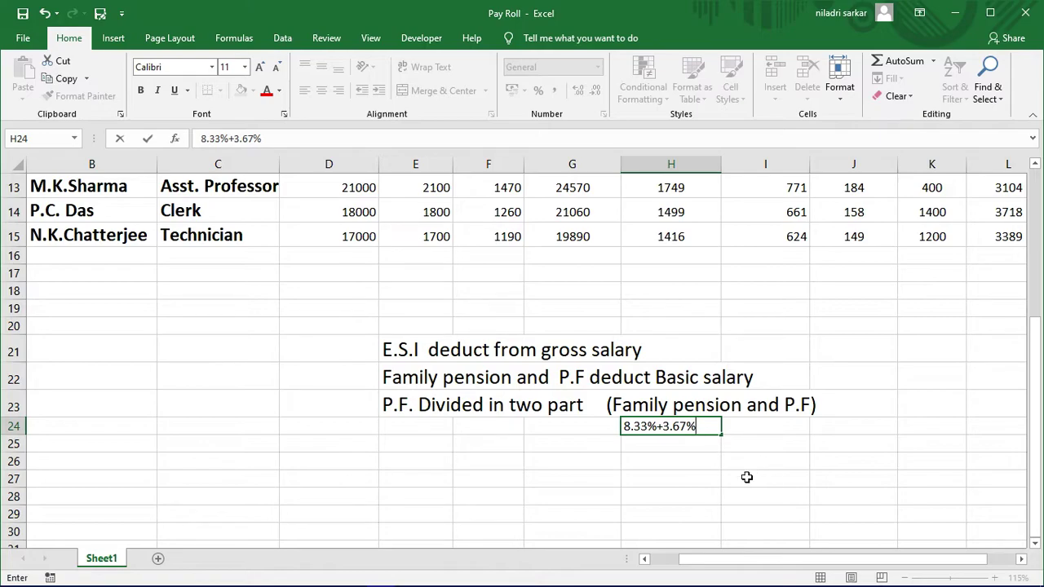
{"action": "left_click", "coordinate": [716, 491]}
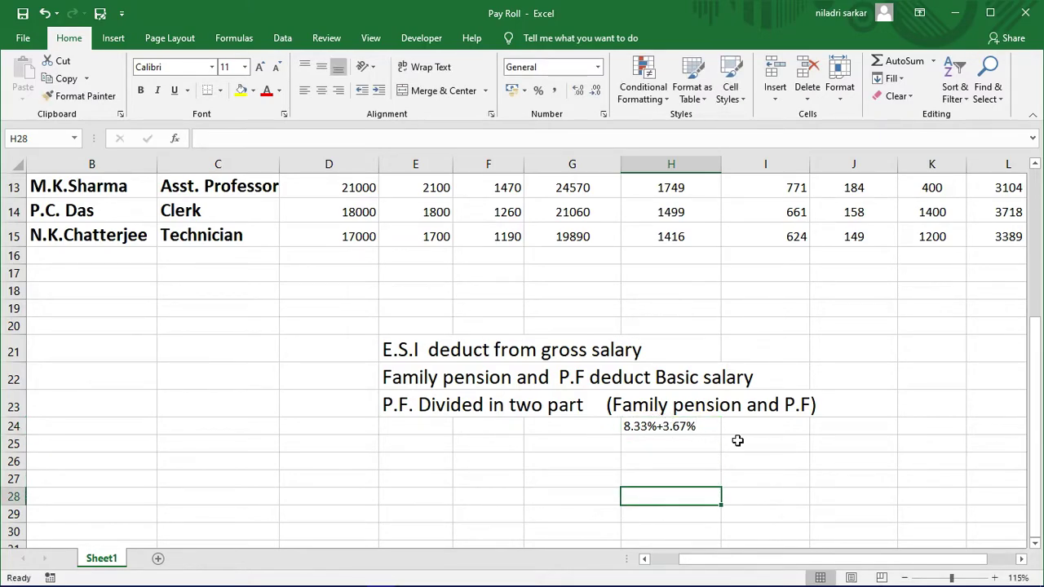
{"action": "left_click", "coordinate": [674, 429]}
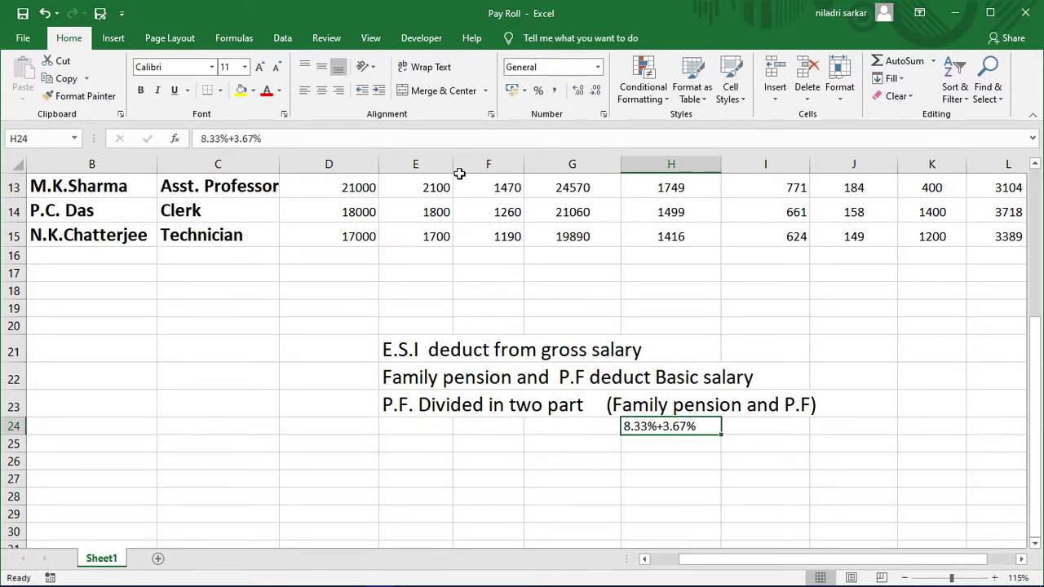
{"action": "left_click", "coordinate": [267, 138]}
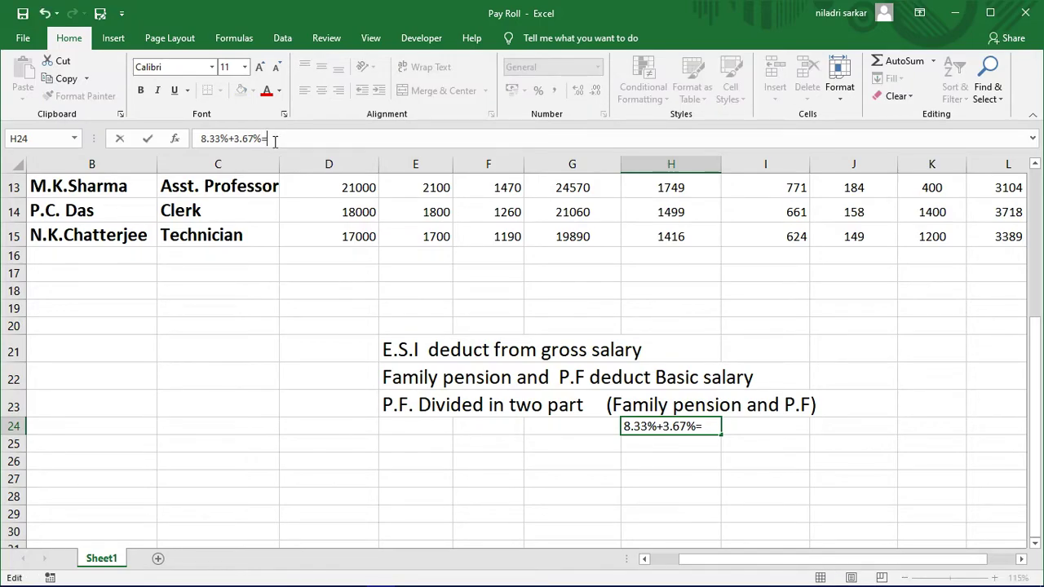
{"action": "type", "text": "=12%"}
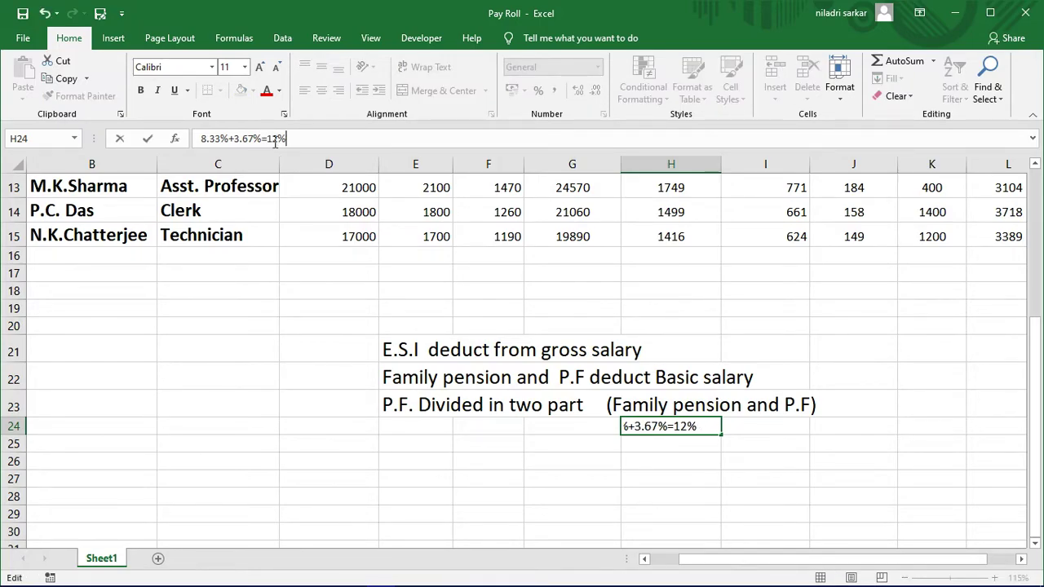
{"action": "left_click", "coordinate": [801, 475]}
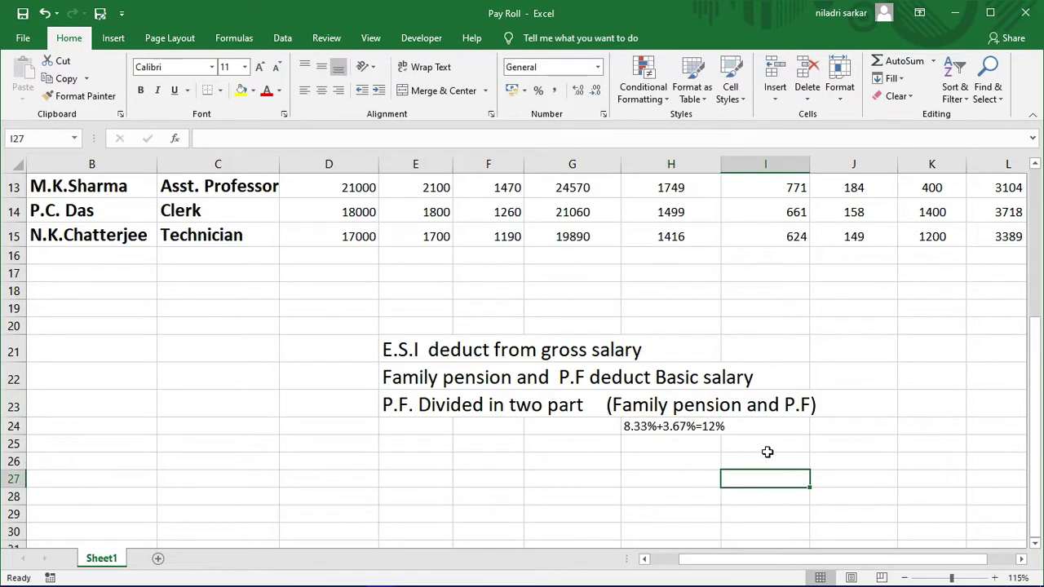
Enlarge the percentage note in H24 by one font size and color its text red.
{"action": "left_click", "coordinate": [631, 429]}
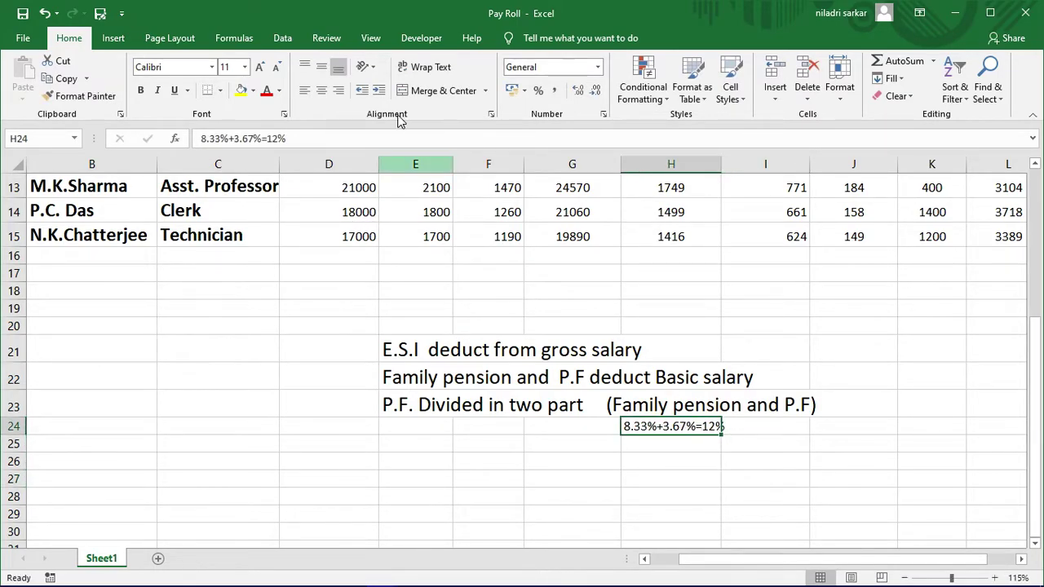
{"action": "left_click", "coordinate": [259, 67]}
{"action": "left_click_drag", "start_coordinate": [835, 483], "coordinate": [832, 492]}
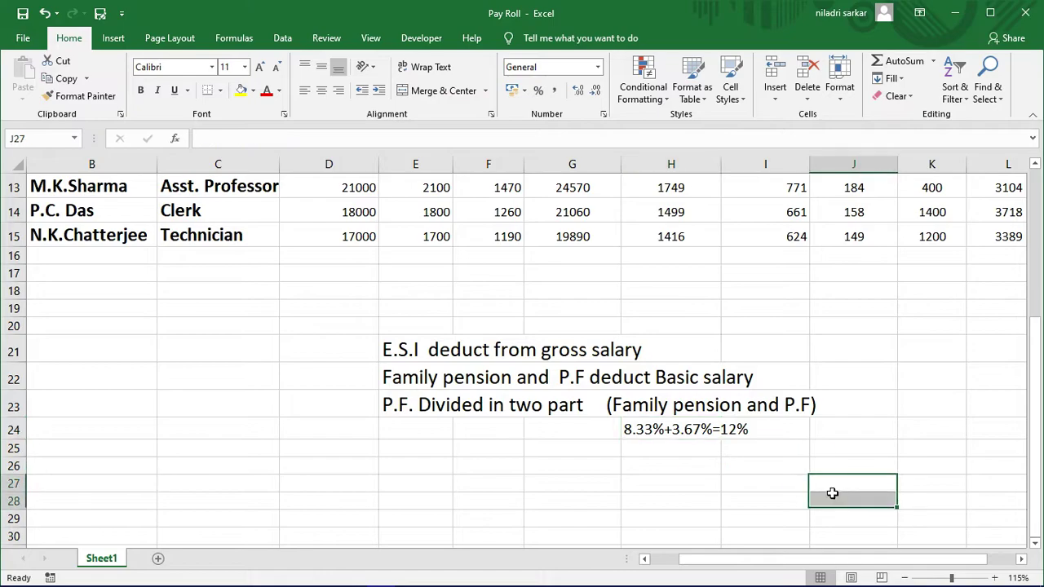
{"action": "left_click_drag", "start_coordinate": [632, 429], "coordinate": [734, 433]}
{"action": "left_click", "coordinate": [737, 435]}
{"action": "left_click", "coordinate": [714, 435]}
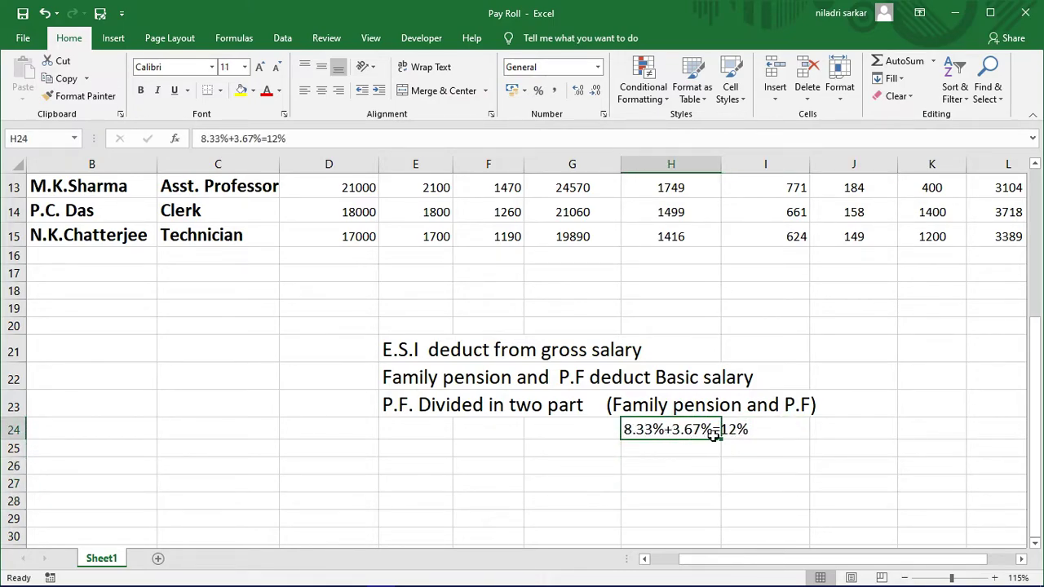
{"action": "left_click_drag", "start_coordinate": [714, 435], "coordinate": [734, 435]}
{"action": "left_click", "coordinate": [268, 91]}
{"action": "left_click", "coordinate": [751, 469]}
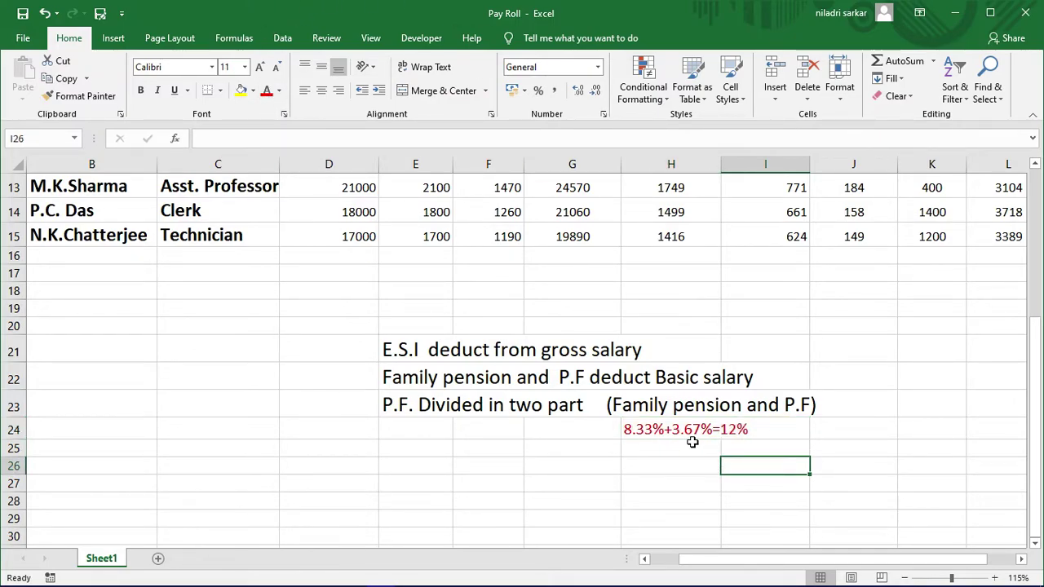
Review the first employee's formulas in row 7 for DA, HRA, Gross Salary, EPF, PF and ESI.
{"action": "scroll", "coordinate": [688, 437], "scroll_direction": "up", "scroll_amount": 1}
{"action": "scroll", "coordinate": [644, 428], "scroll_direction": "up", "scroll_amount": 2}
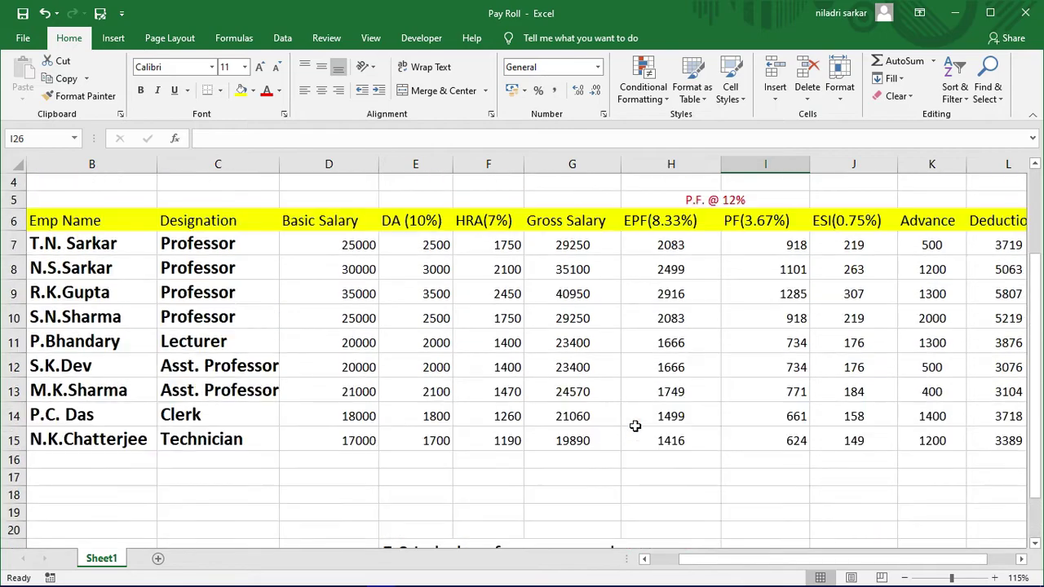
{"action": "scroll", "coordinate": [635, 426], "scroll_direction": "up", "scroll_amount": 1}
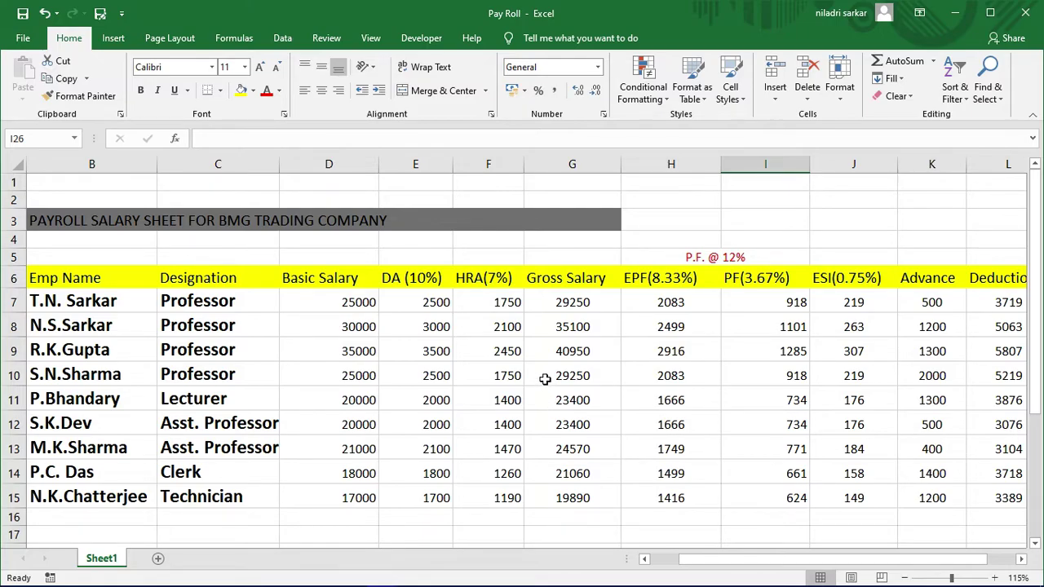
{"action": "scroll", "coordinate": [545, 378], "scroll_direction": "down", "scroll_amount": 2}
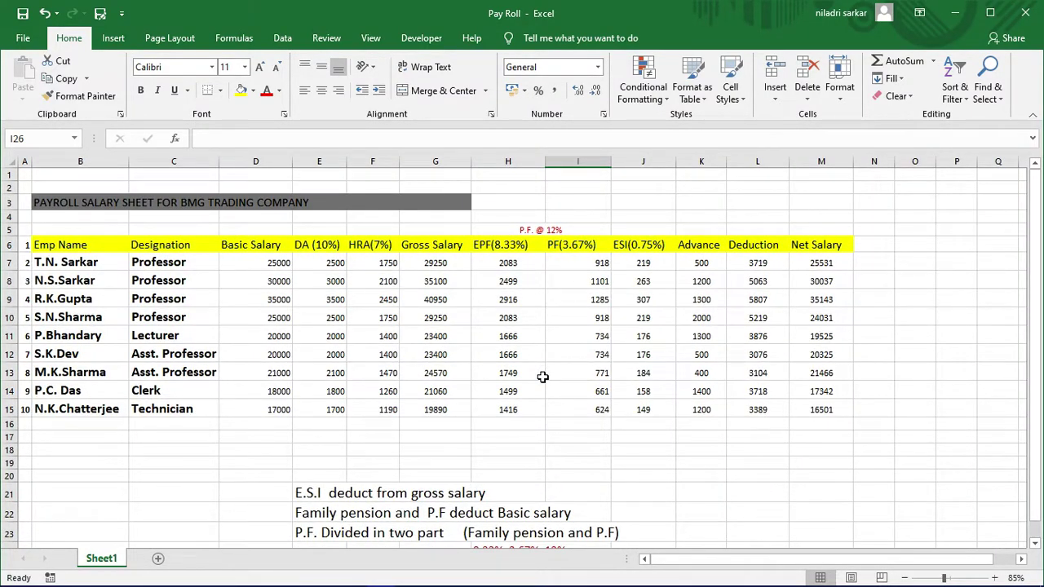
{"action": "scroll", "coordinate": [543, 377], "scroll_direction": "up", "scroll_amount": 2}
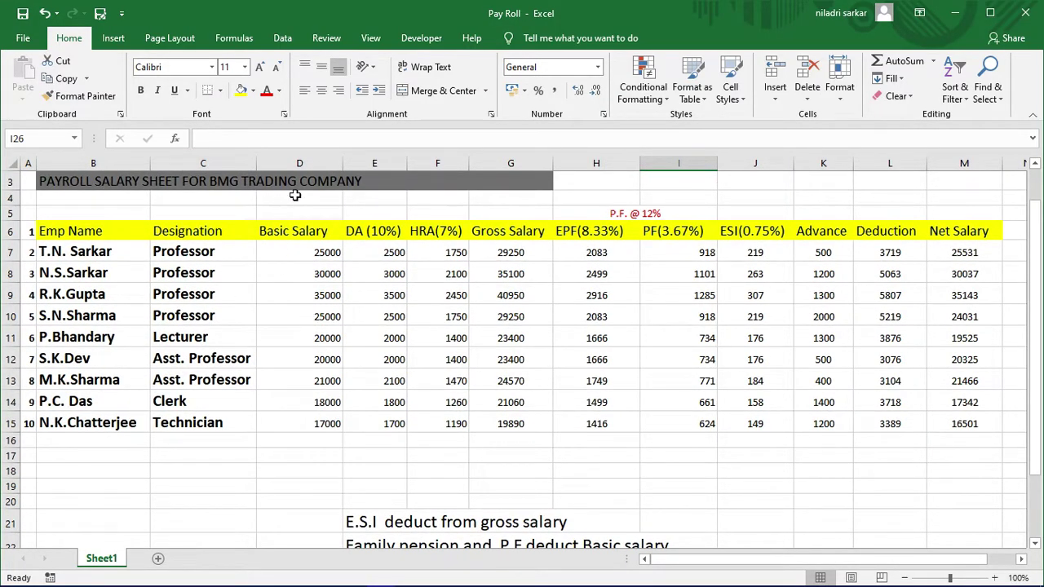
{"action": "left_click", "coordinate": [397, 256]}
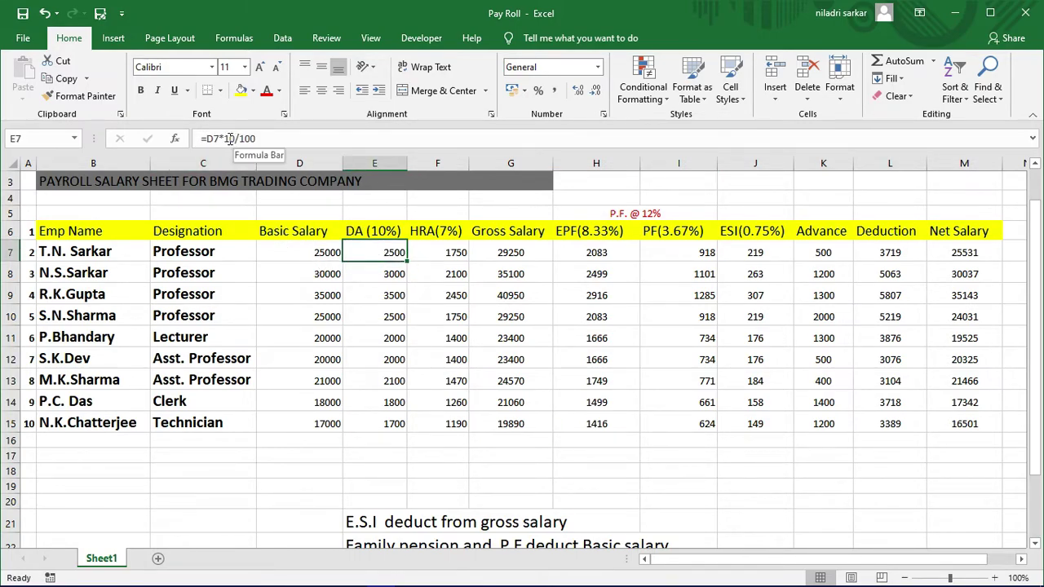
{"action": "left_click", "coordinate": [455, 258]}
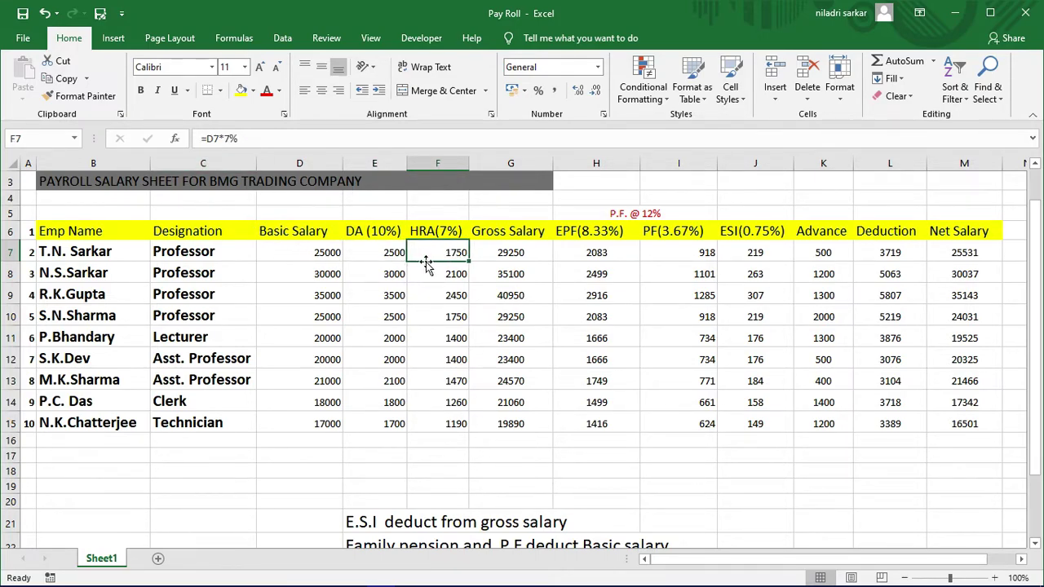
{"action": "left_click", "coordinate": [499, 252]}
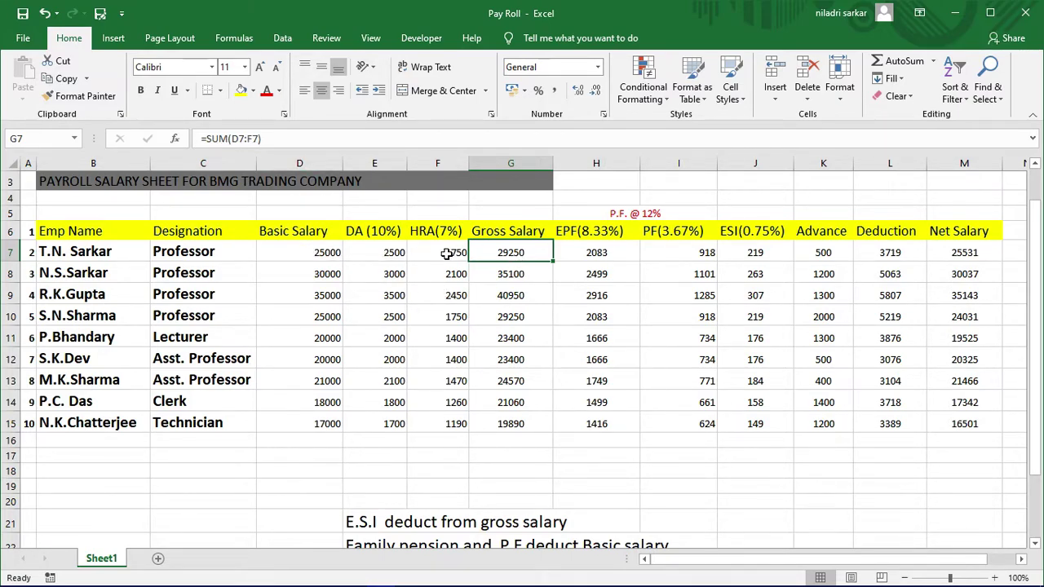
{"action": "left_click", "coordinate": [587, 254]}
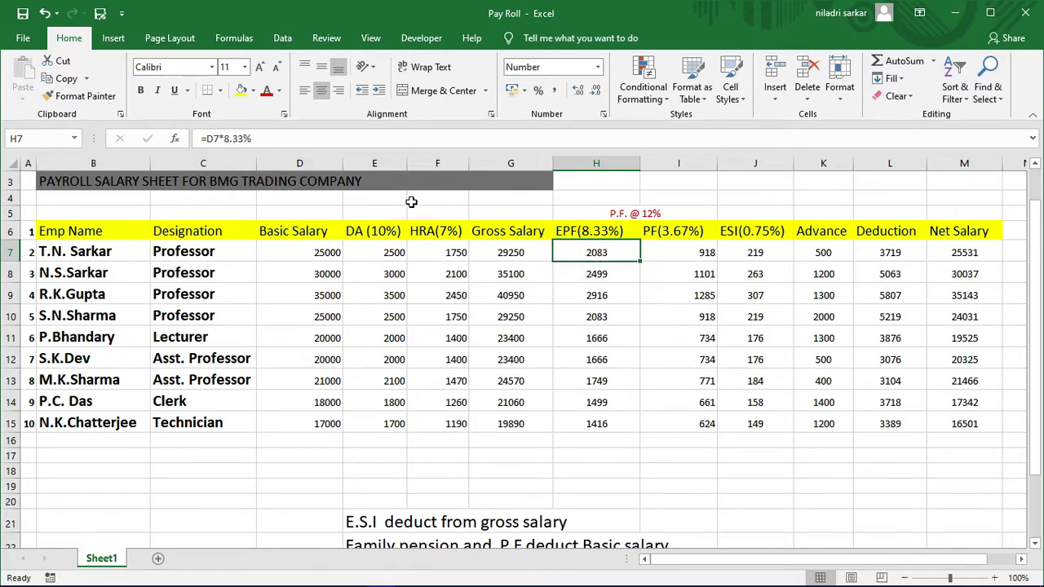
{"action": "left_click", "coordinate": [690, 256]}
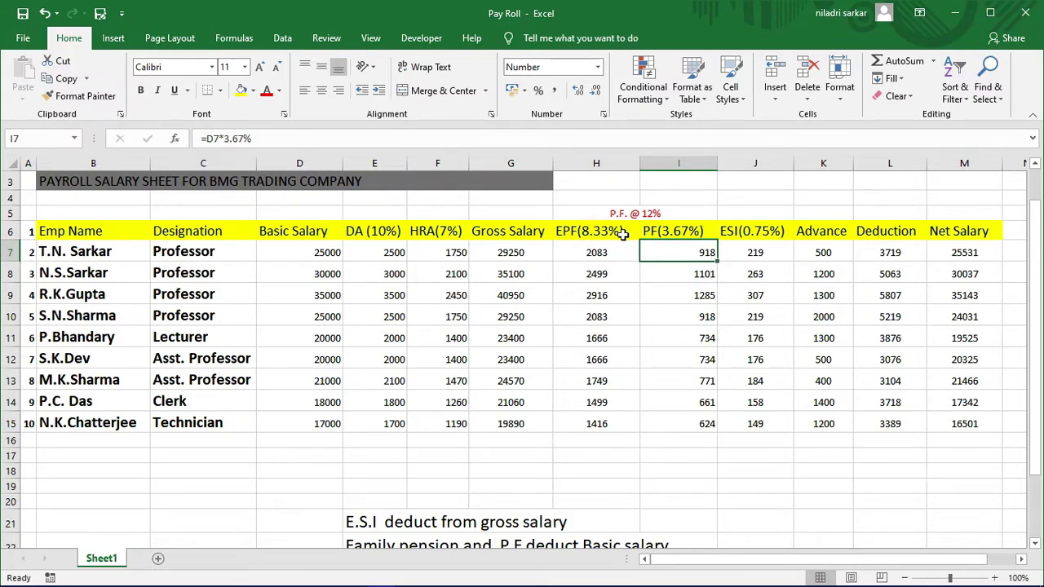
{"action": "left_click", "coordinate": [769, 254]}
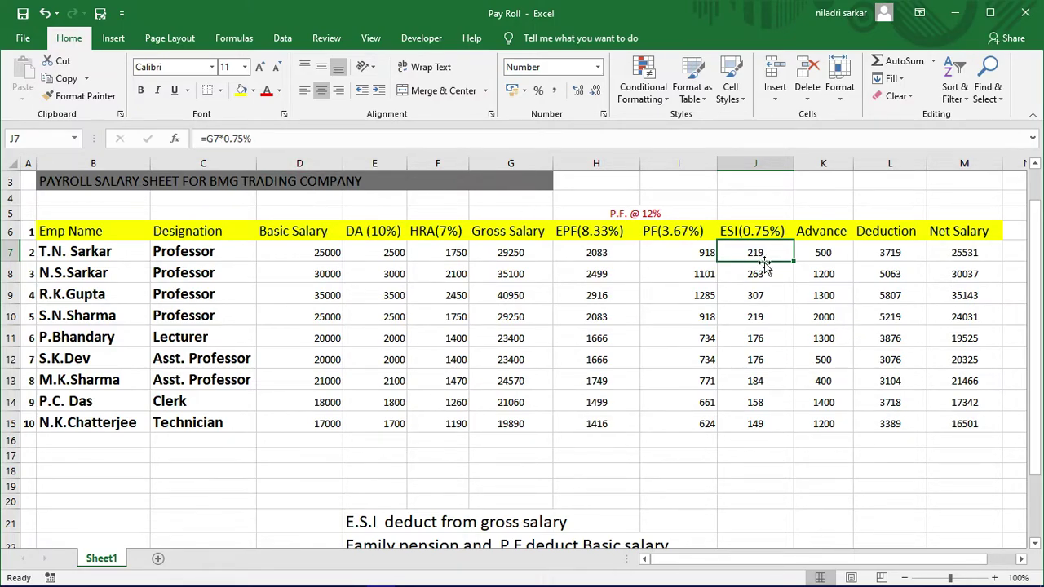
Check how Deduction and Net Salary in row 7 are built from EPF, PF, ESI, Advance and Gross Salary, and review the notes.
{"action": "left_click", "coordinate": [825, 255]}
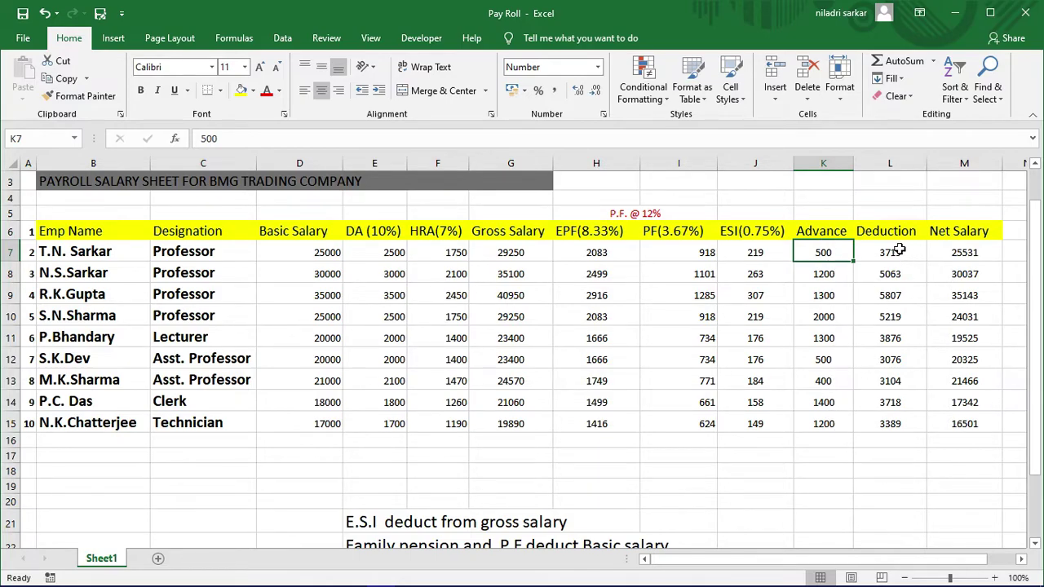
{"action": "left_click", "coordinate": [567, 250]}
{"action": "left_click", "coordinate": [687, 254]}
{"action": "left_click", "coordinate": [756, 256]}
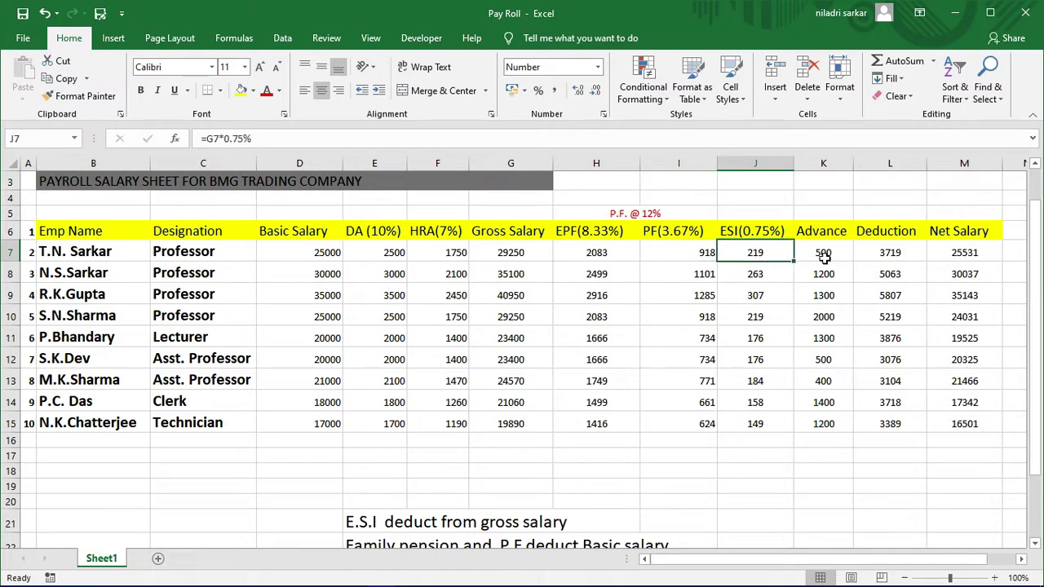
{"action": "left_click", "coordinate": [825, 258]}
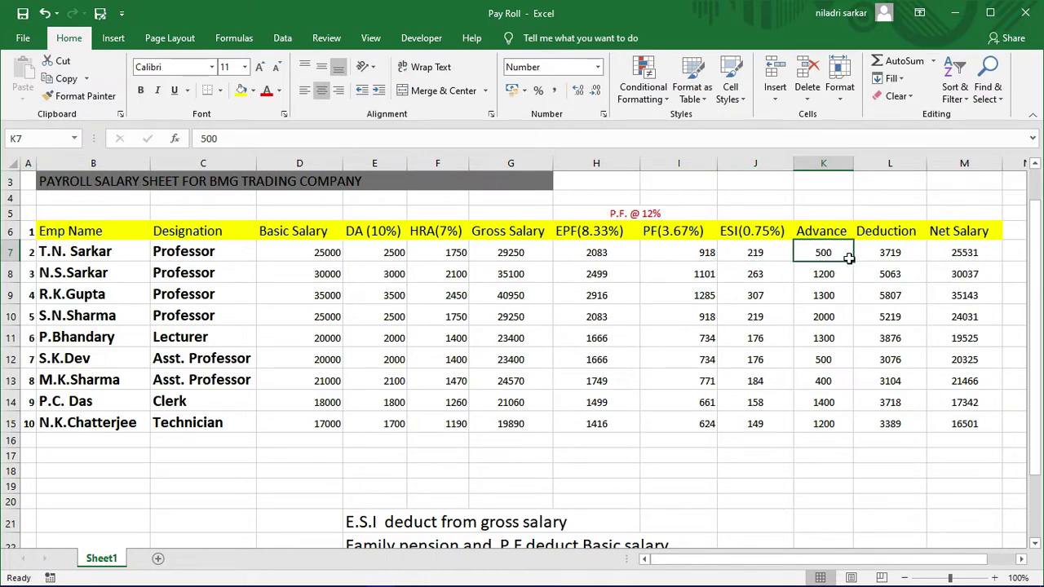
{"action": "left_click", "coordinate": [891, 254]}
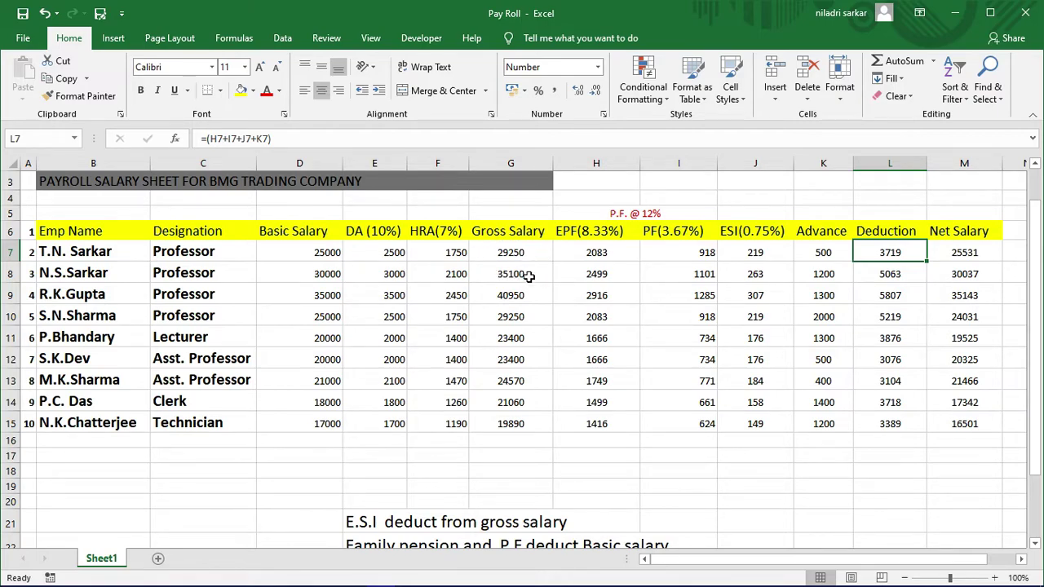
{"action": "left_click", "coordinate": [496, 250]}
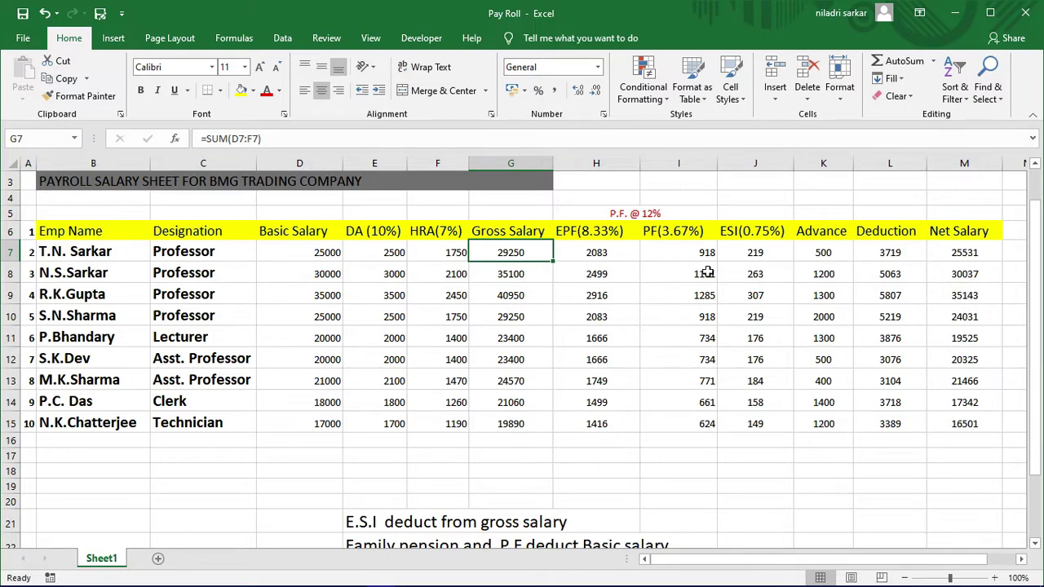
{"action": "left_click", "coordinate": [889, 253]}
{"action": "left_click", "coordinate": [514, 253]}
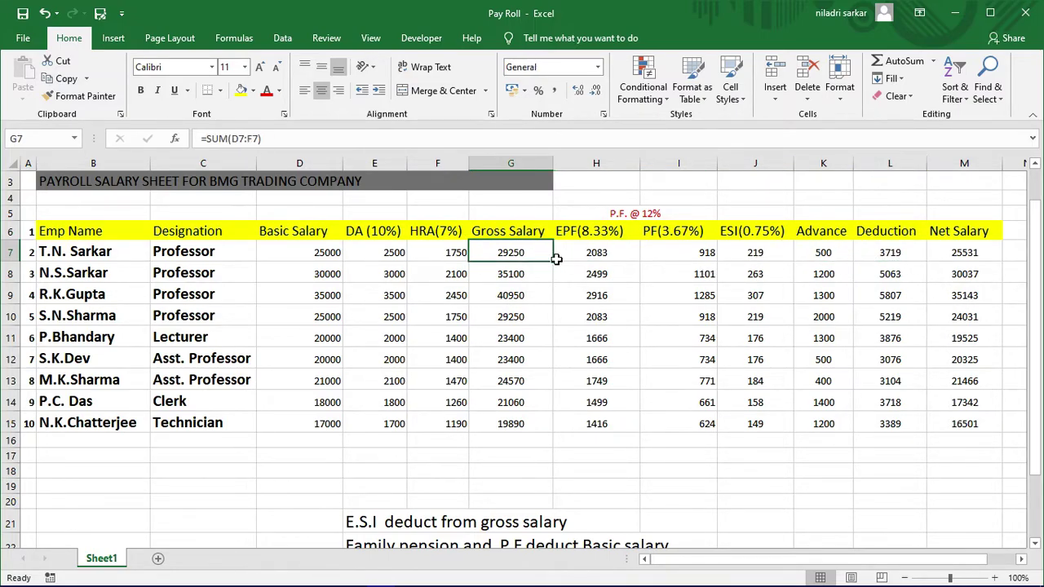
{"action": "left_click", "coordinate": [891, 257]}
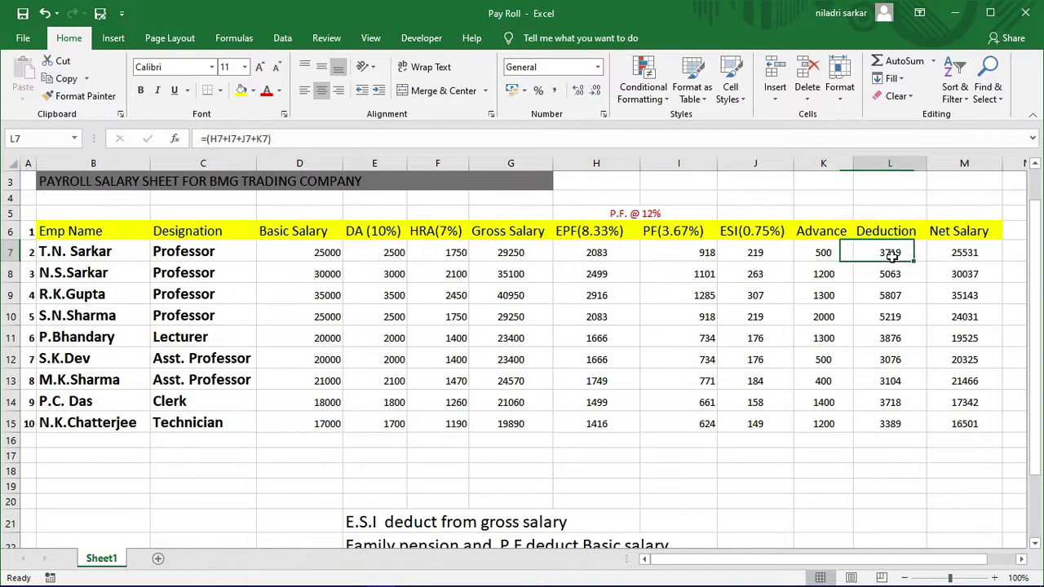
{"action": "left_click", "coordinate": [973, 256]}
{"action": "scroll", "coordinate": [432, 312], "scroll_direction": "down", "scroll_amount": 2}
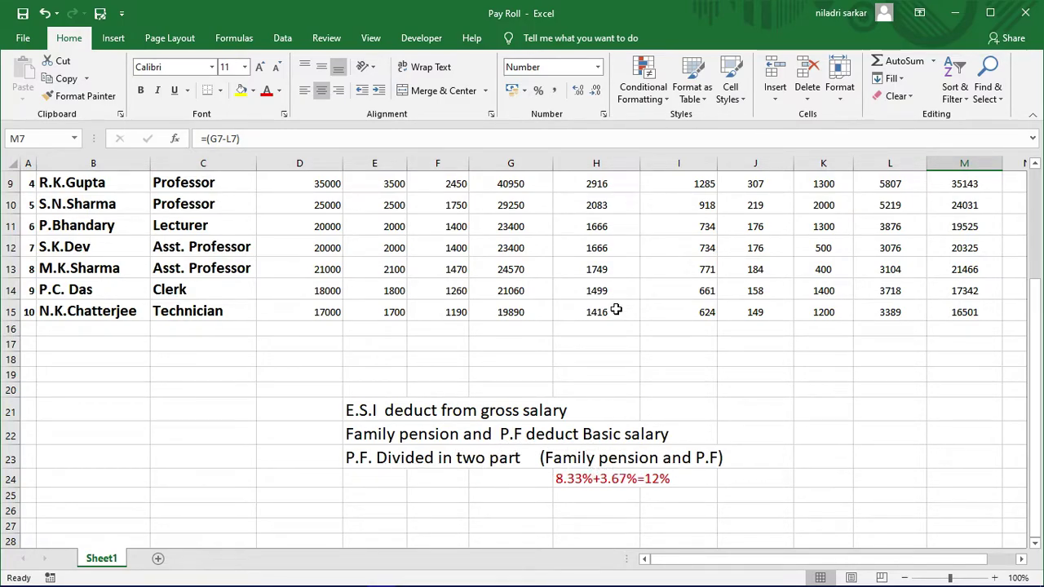
{"action": "scroll", "coordinate": [598, 459], "scroll_direction": "up", "scroll_amount": 3}
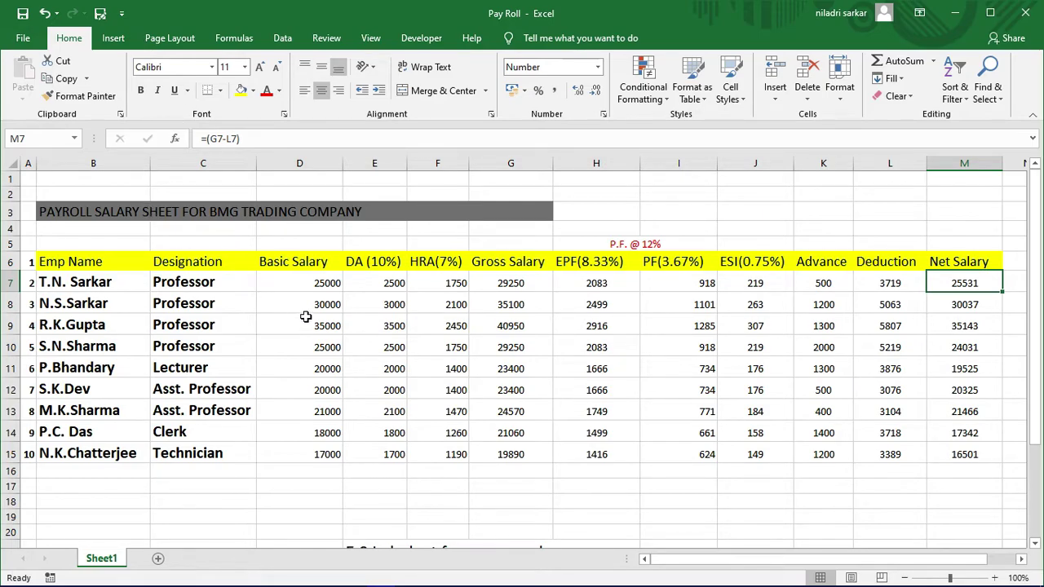
{"action": "key", "text": "alt+z"}
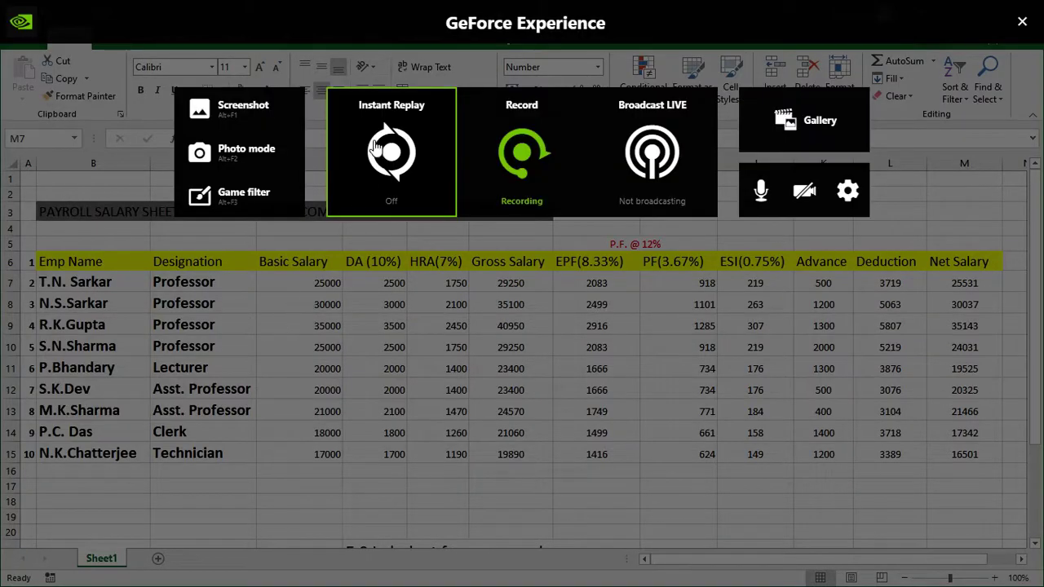